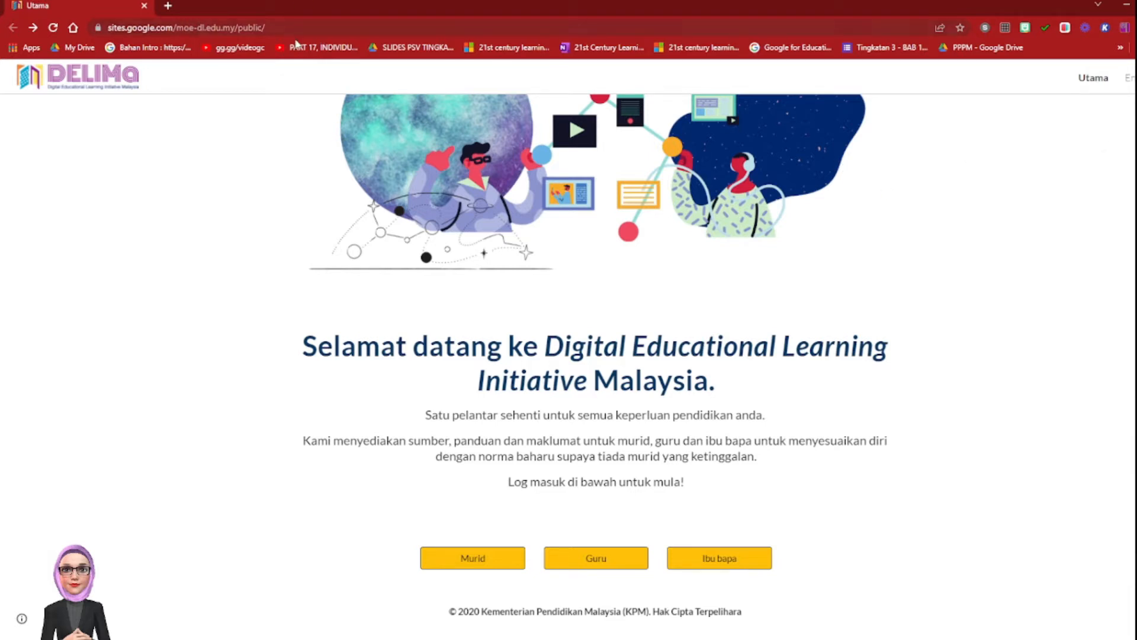
left_click(278, 21)
type("claassr")
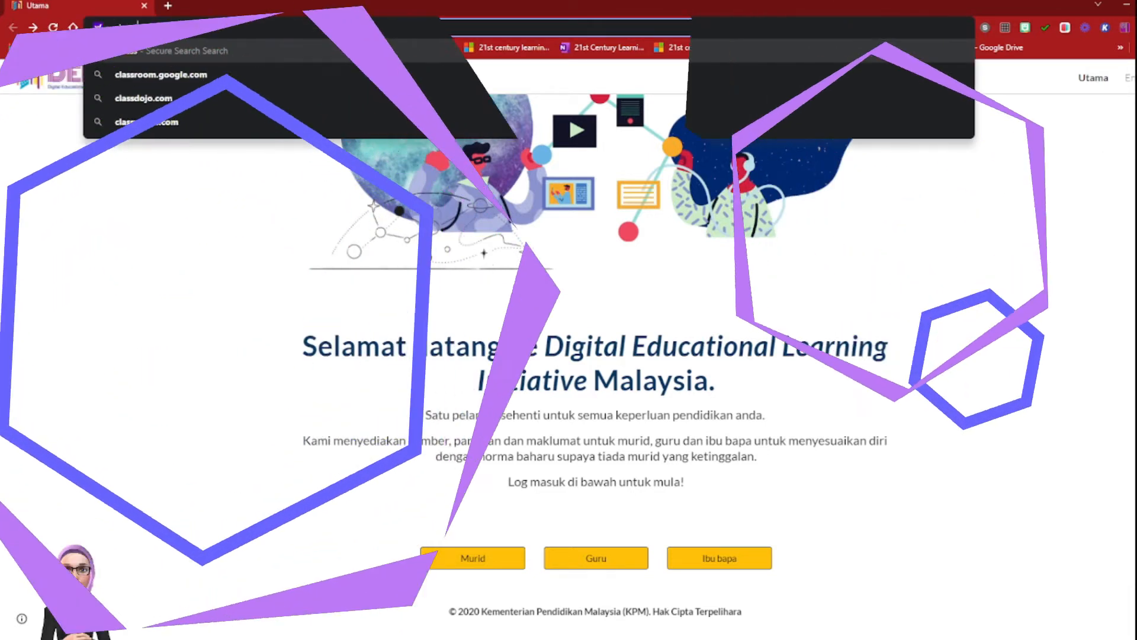
type("omm")
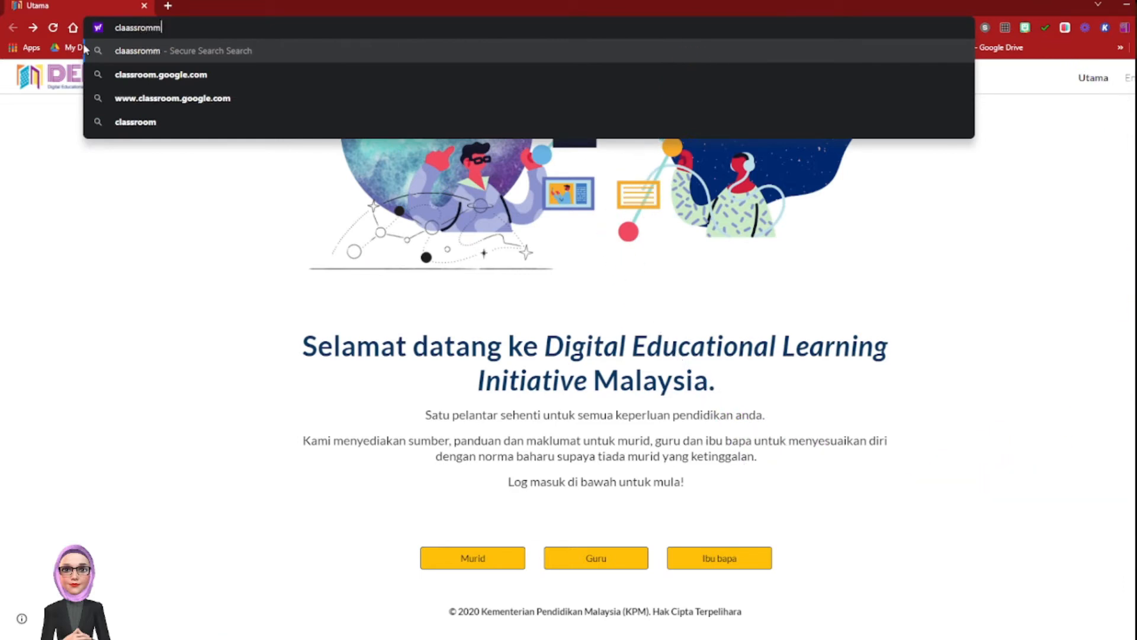
left_click(196, 99)
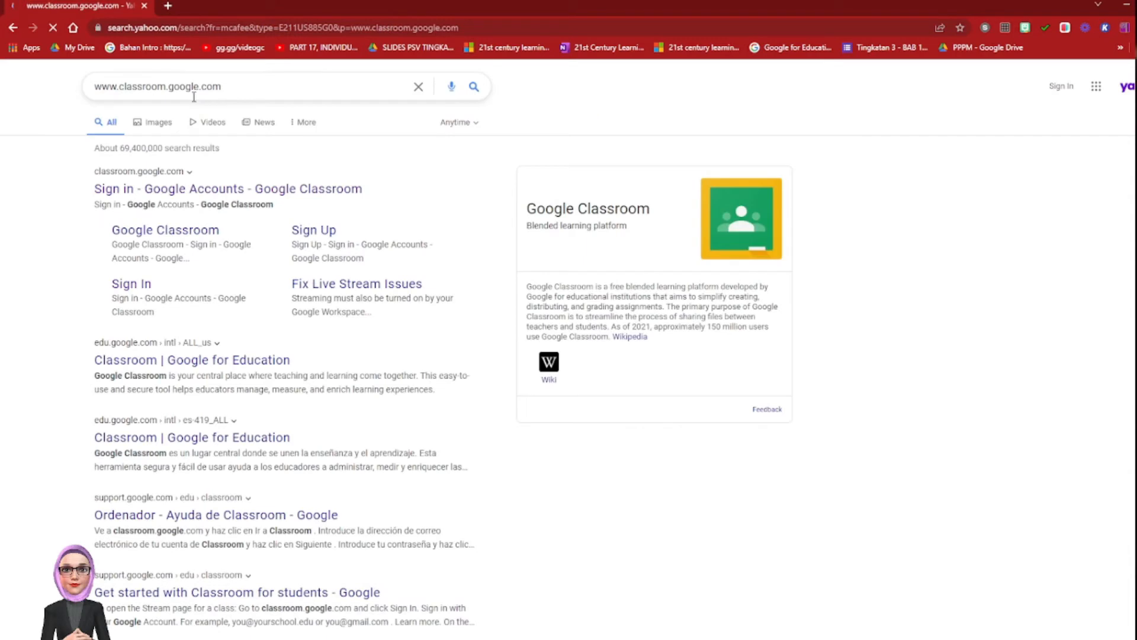
left_click(176, 189)
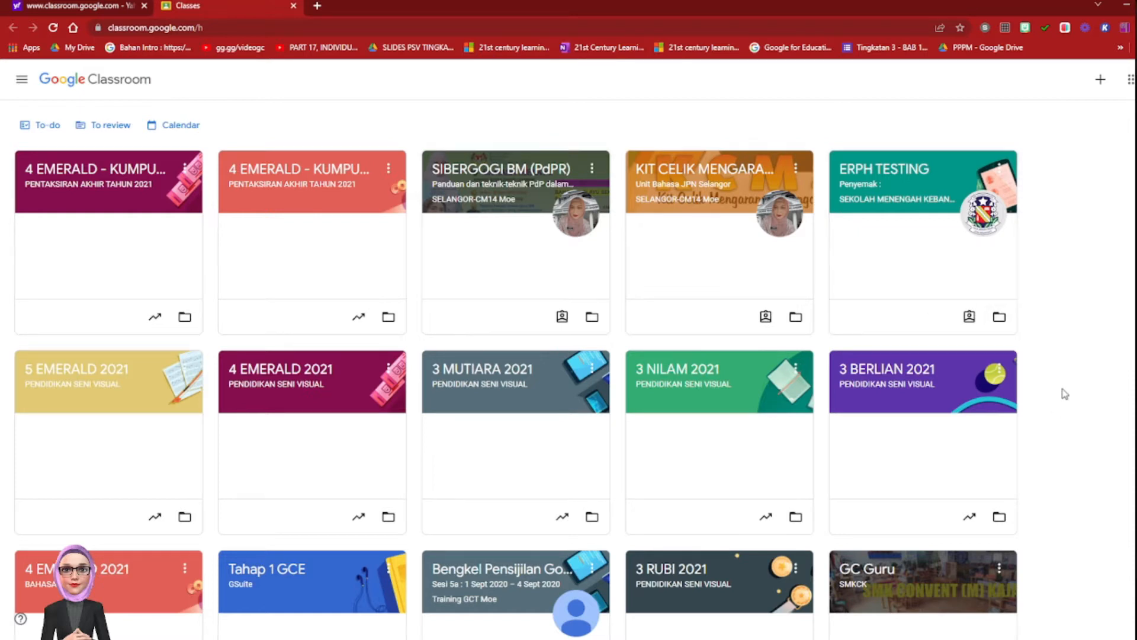
- Archive the 4 EMERALD - KUMPULAN B class and confirm the archiving
scroll(1064, 393, "down", 4)
scroll(1065, 391, "up", 4)
scroll(1130, 345, "down", 1)
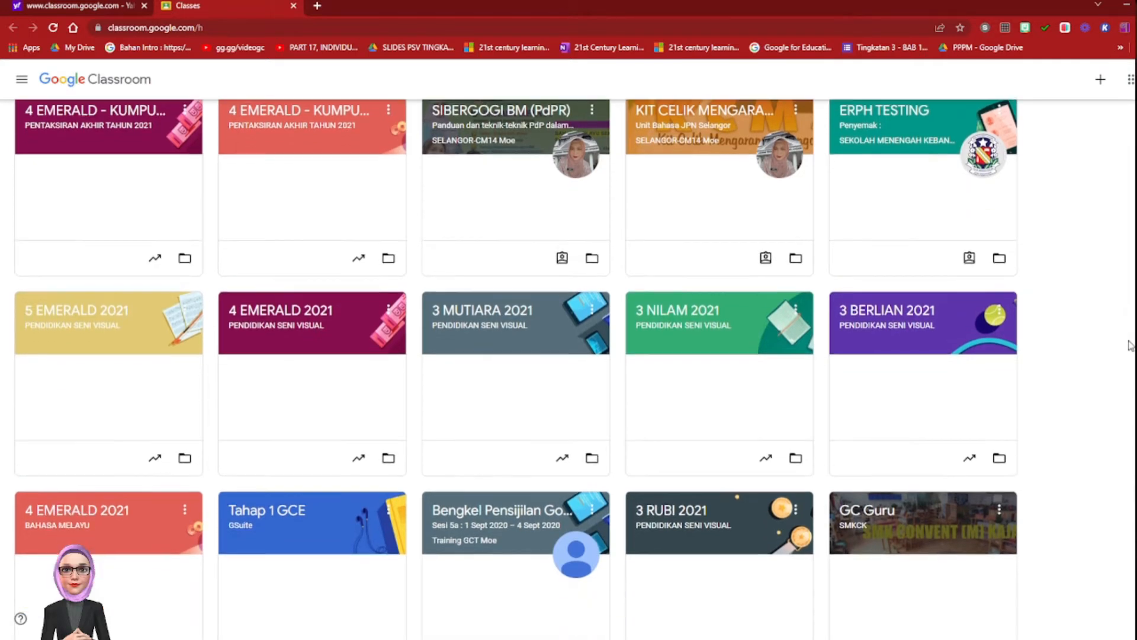
scroll(1131, 345, "up", 1)
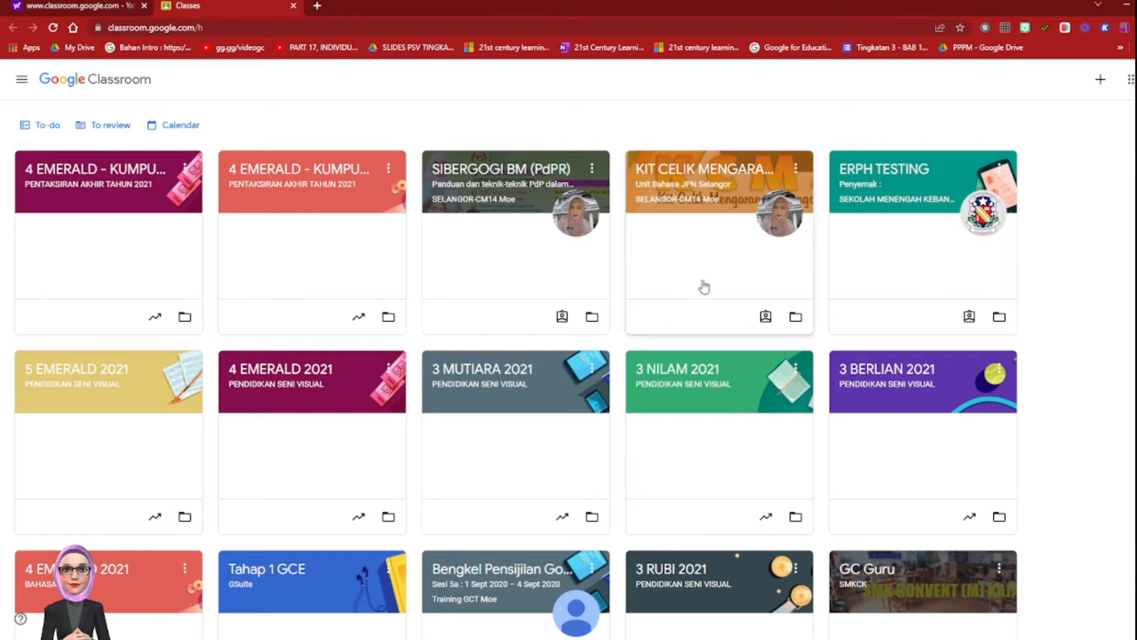
left_click(186, 170)
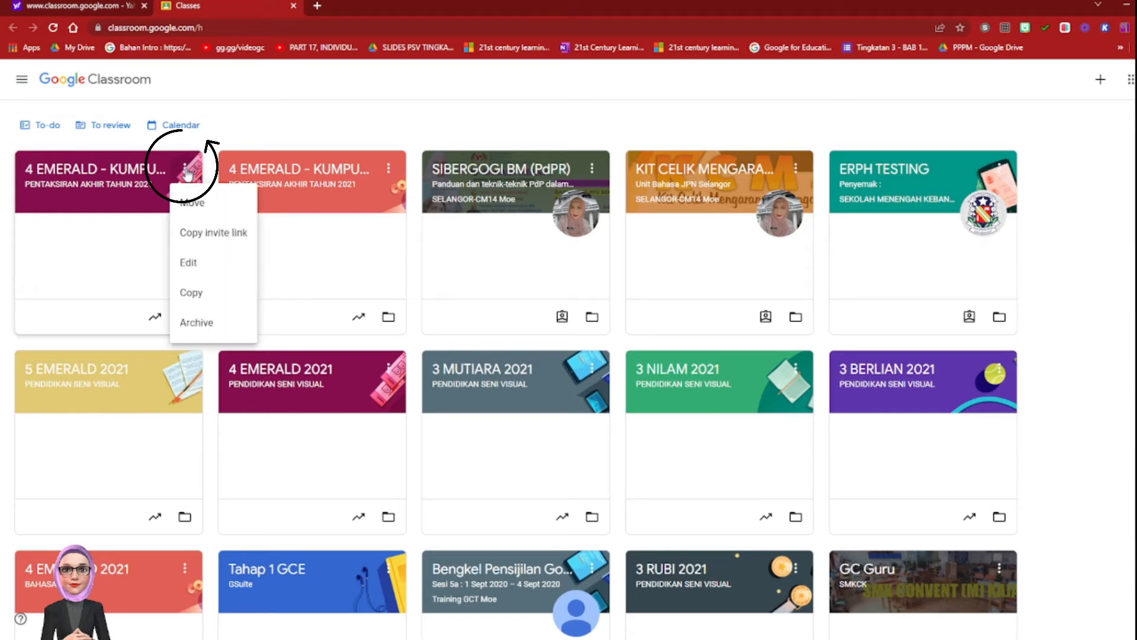
left_click(225, 330)
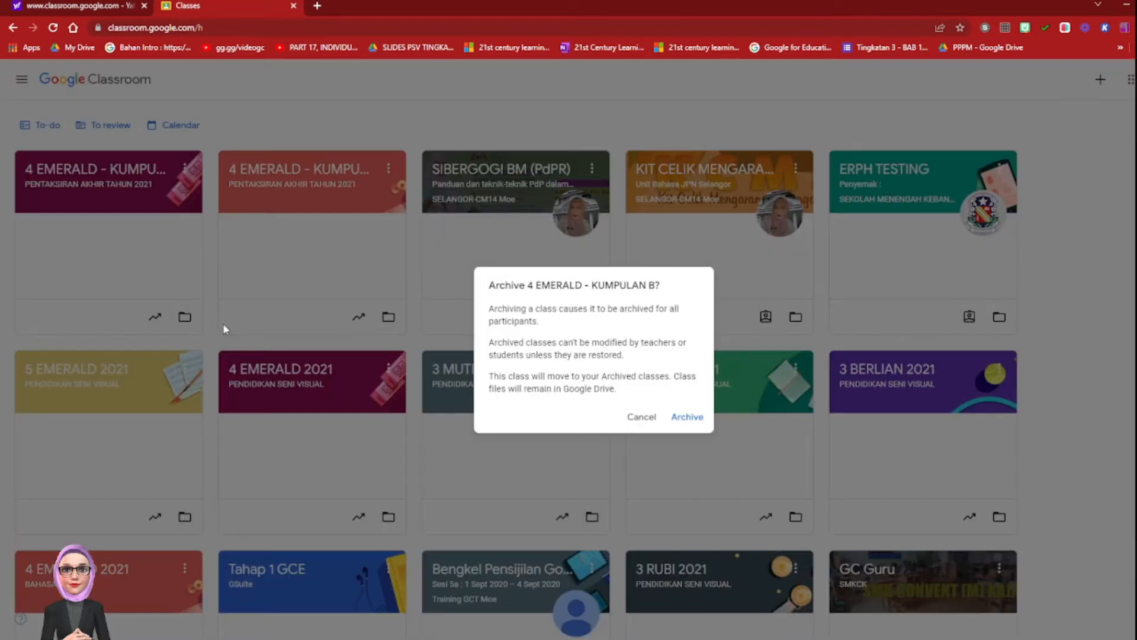
left_click(696, 421)
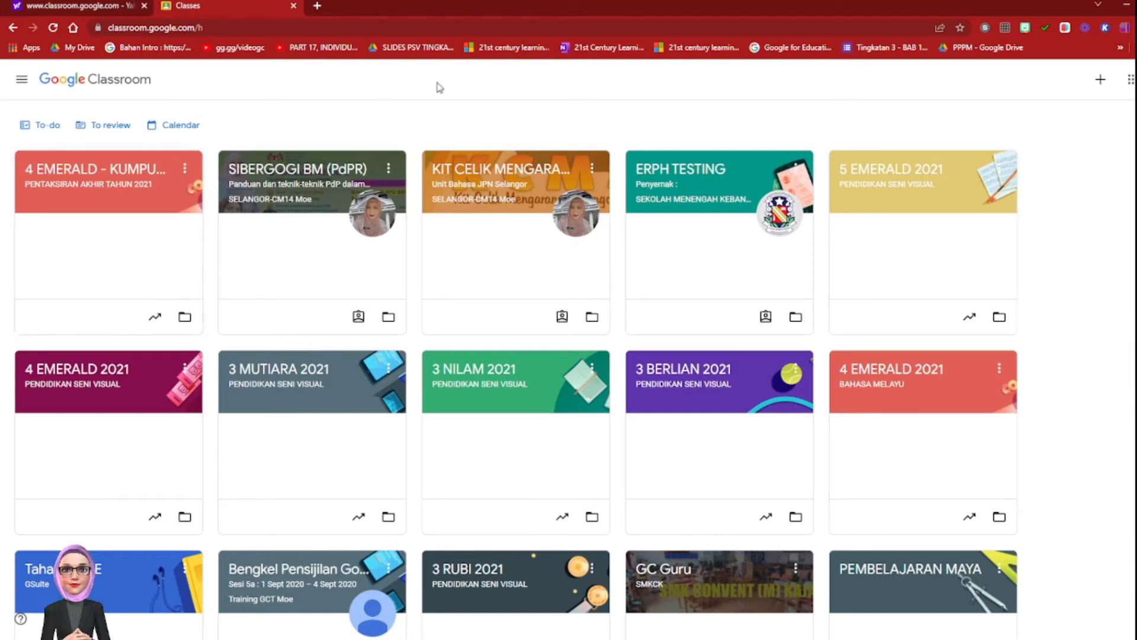
- Archive the 4 EMERALD - KUMPULAN A class and confirm the archiving
left_click(186, 171)
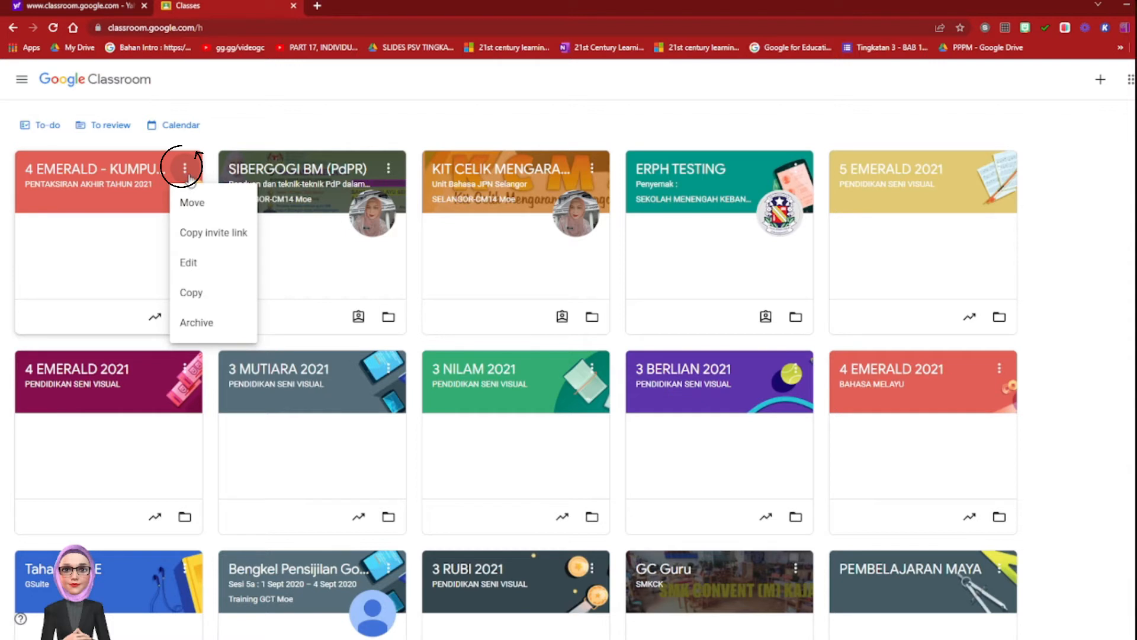
left_click(209, 330)
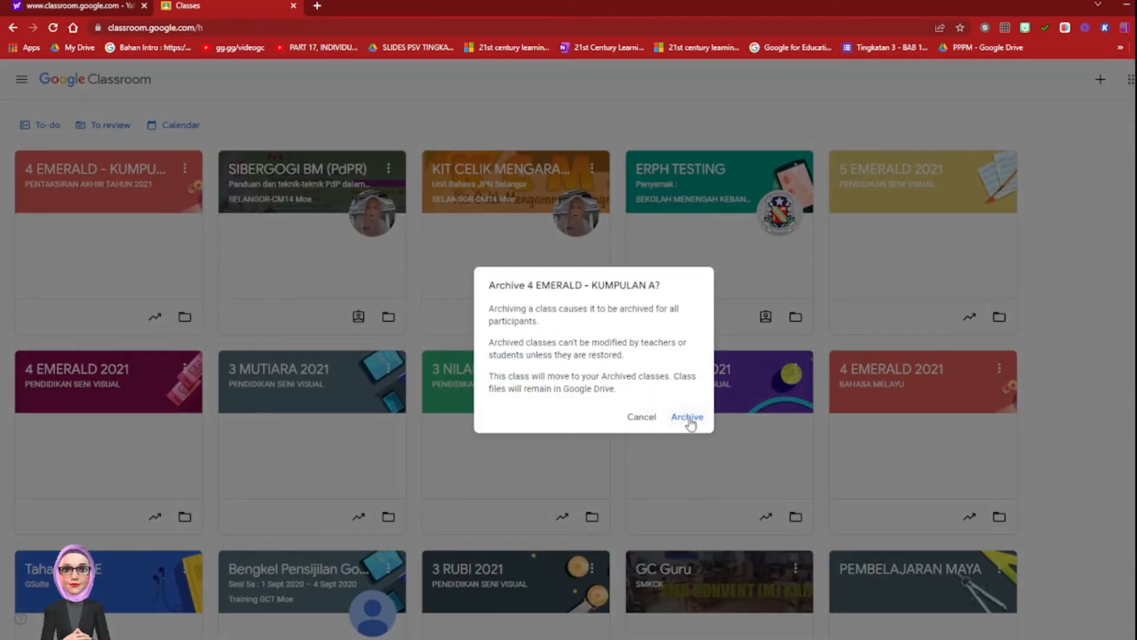
left_click(689, 419)
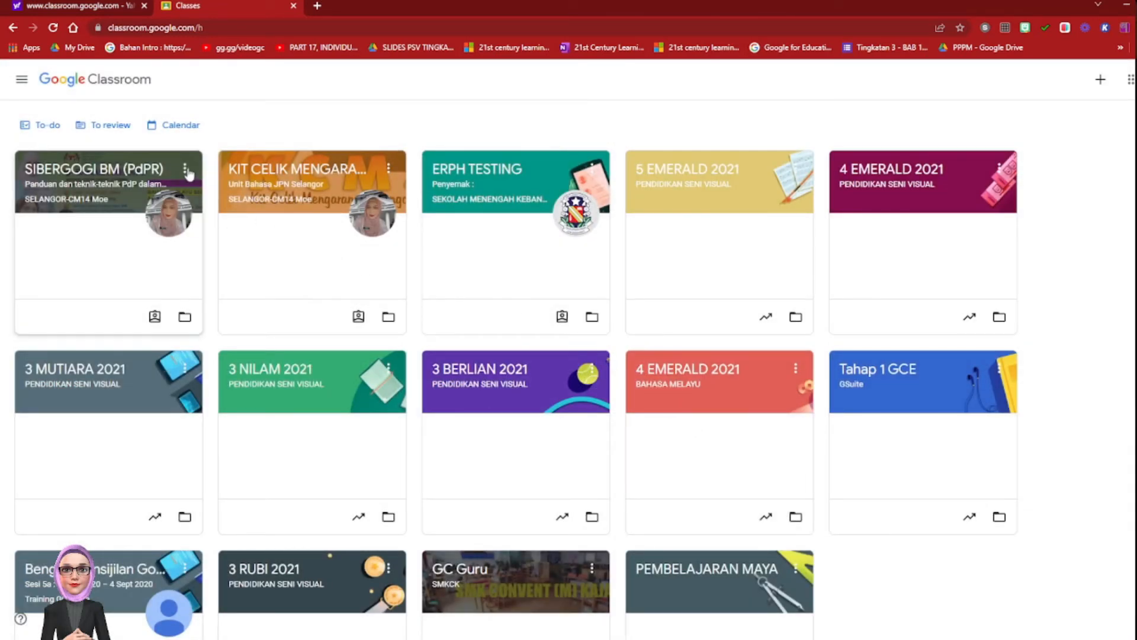
left_click(186, 170)
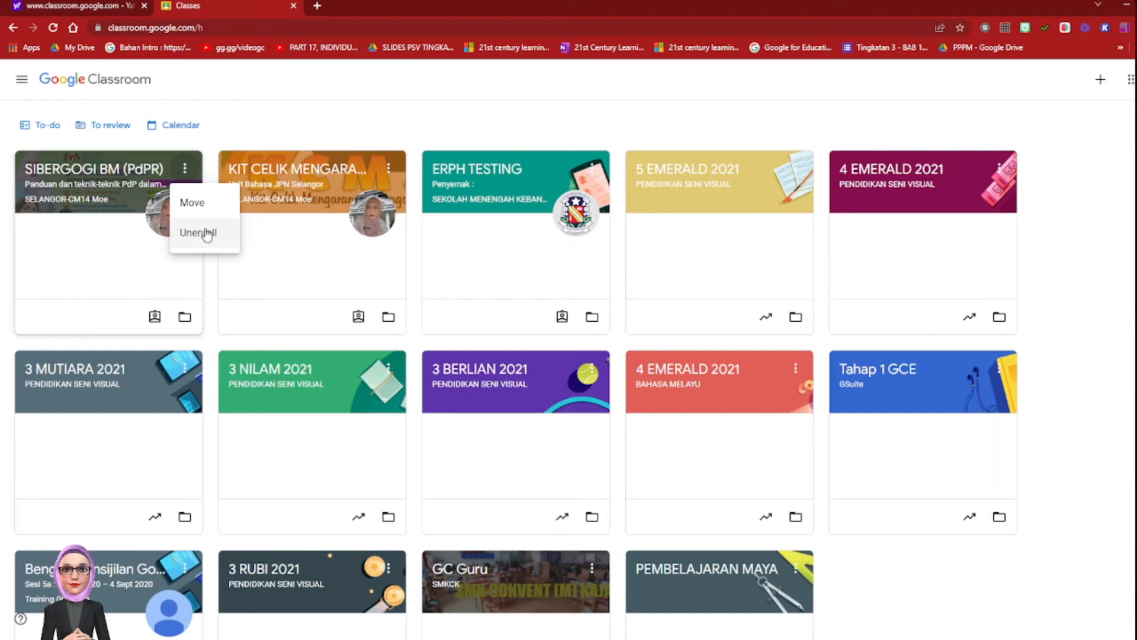
left_click(207, 233)
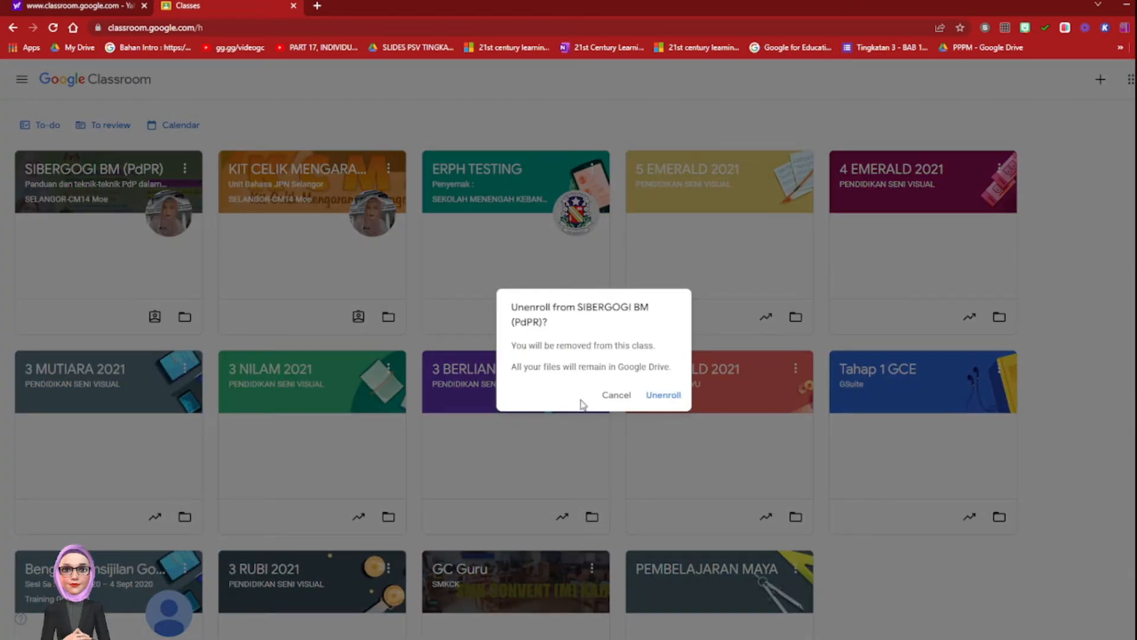
left_click(615, 394)
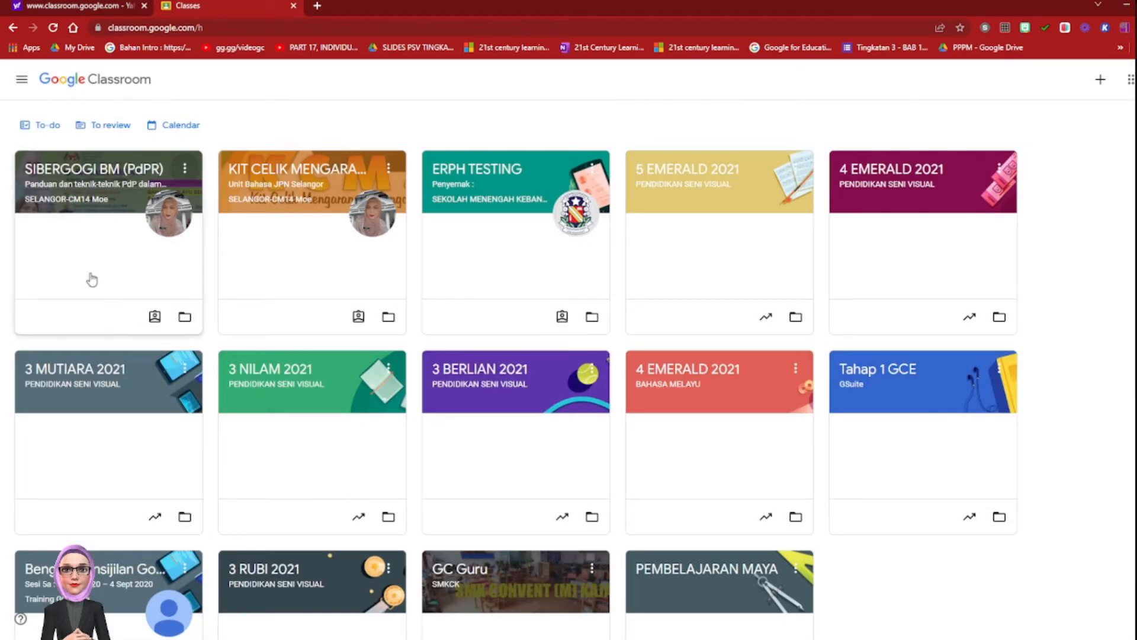
- Unenroll from the SIBERGOGI BM (PdPR) class and confirm the removal
left_click(186, 170)
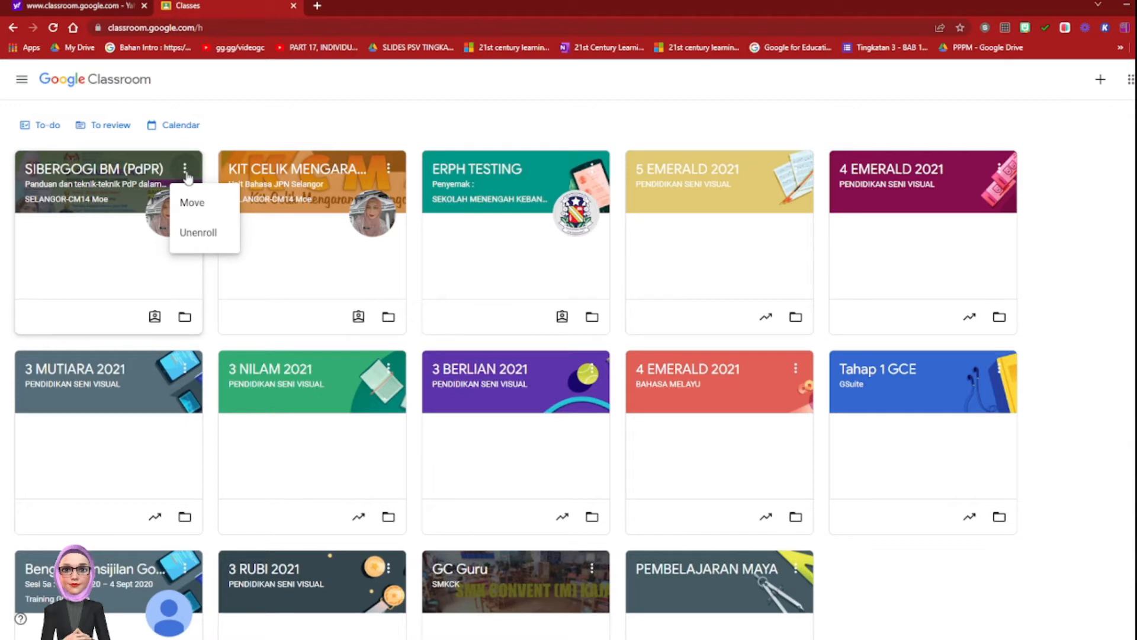
left_click(206, 233)
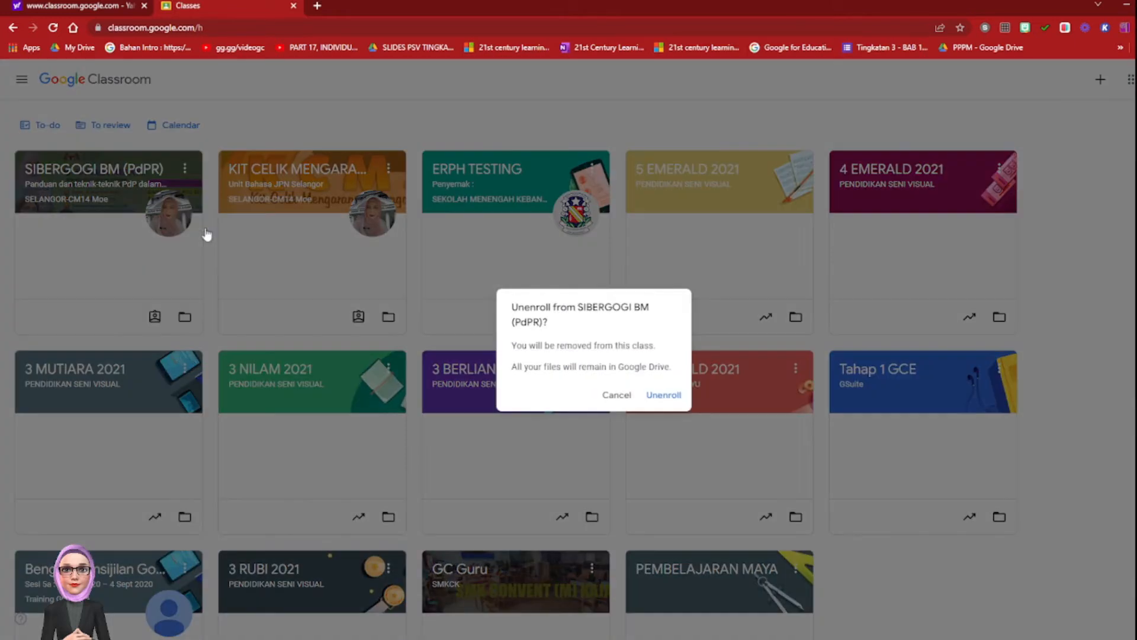
left_click(672, 398)
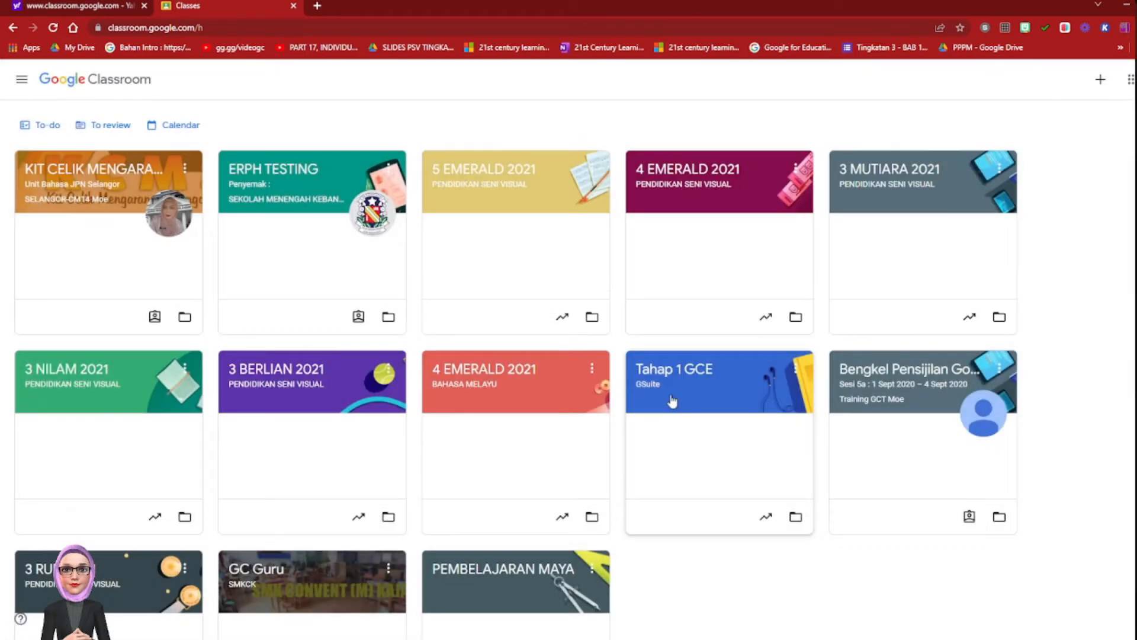
- Unenroll from the KIT CELIK class of Unit Bahasa JPN Selangor and confirm the removal
left_click(187, 169)
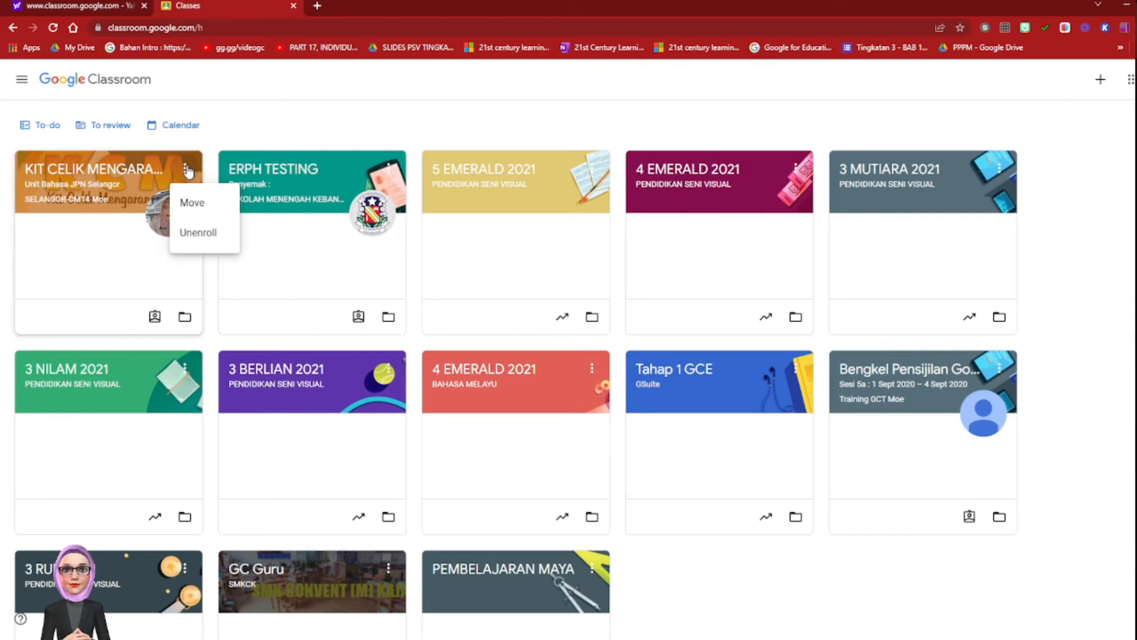
left_click(202, 235)
left_click(669, 394)
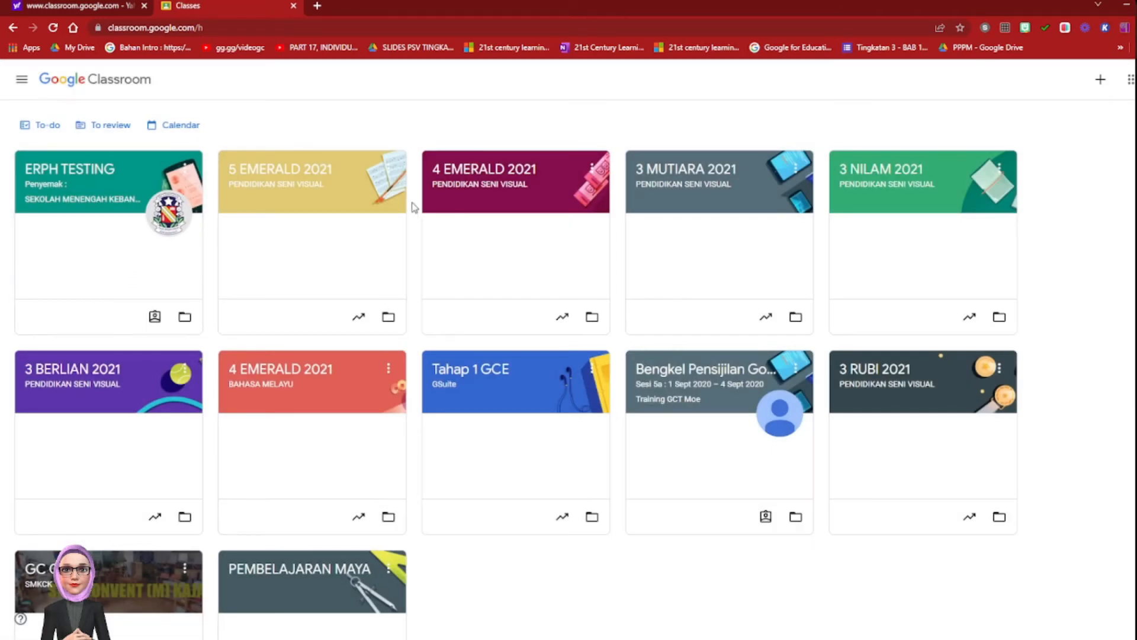
- Archive the 5 EMERALD 2021 class for PENDIDIKAN SENI VISUAL and confirm the archiving
left_click(391, 174)
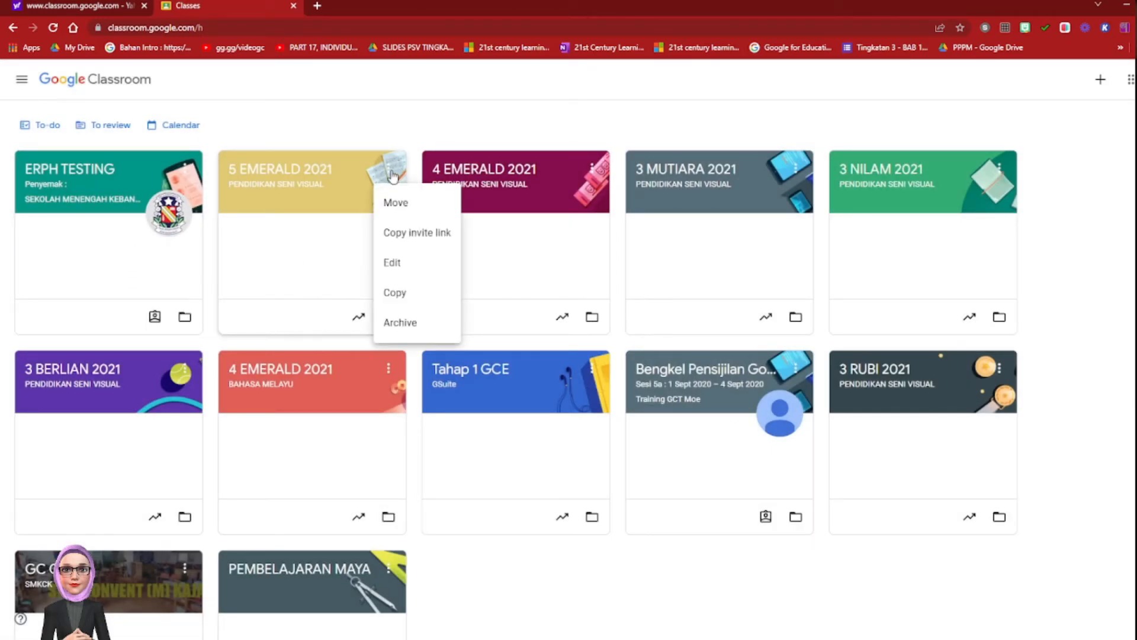
left_click(411, 324)
left_click(692, 417)
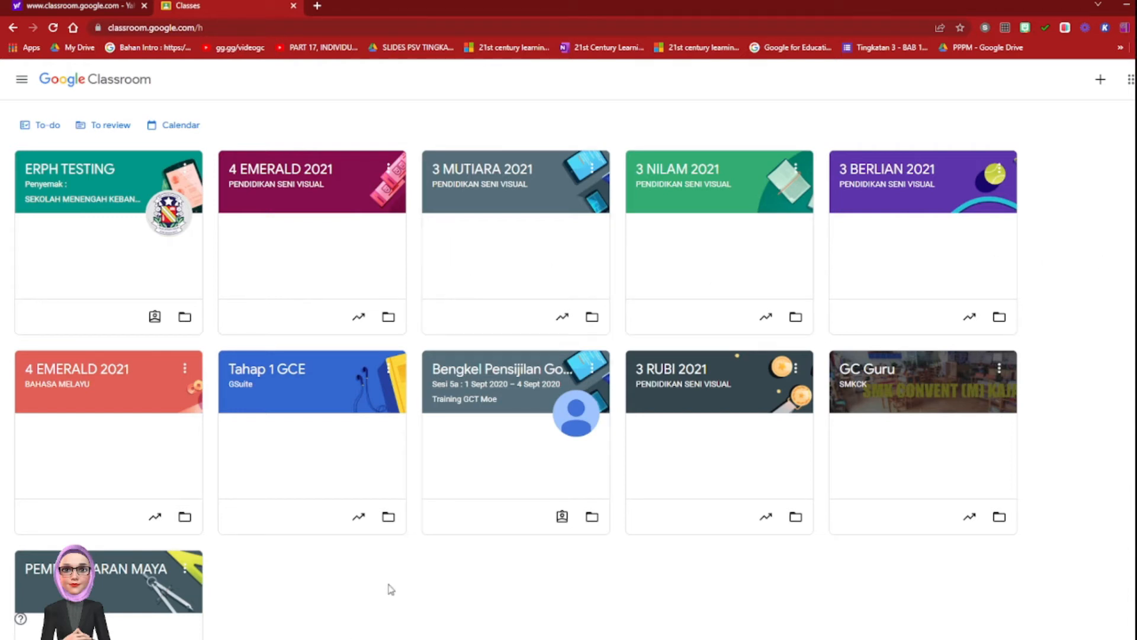
- Look through the teaching and enrolled classes in the navigation list and open the archived classes page
left_click(22, 83)
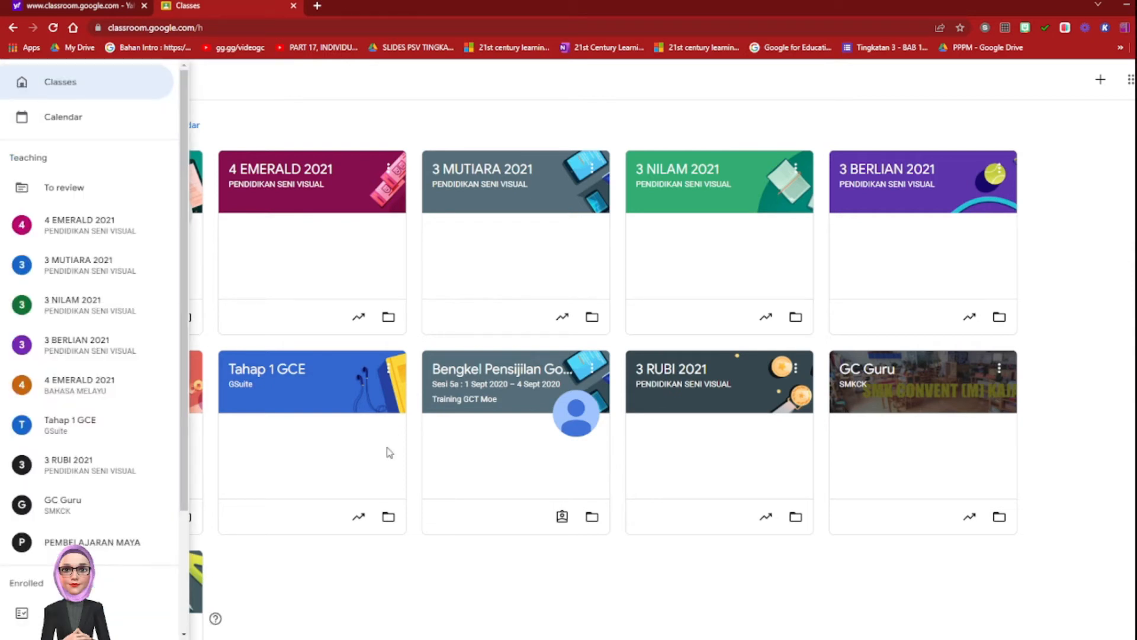
left_click(367, 572)
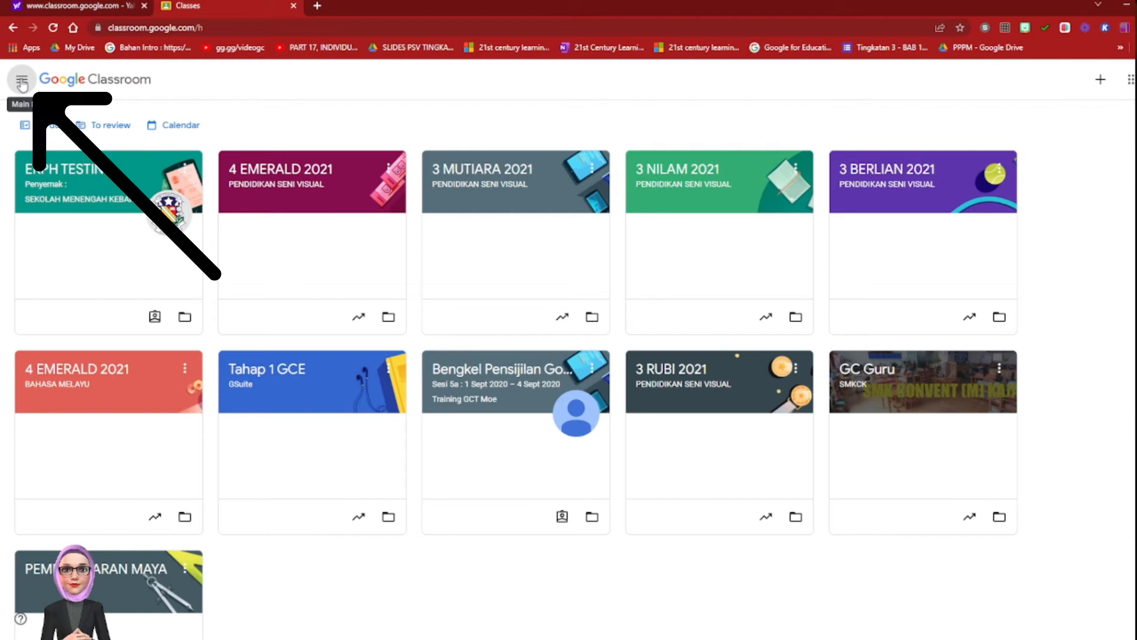
left_click(22, 83)
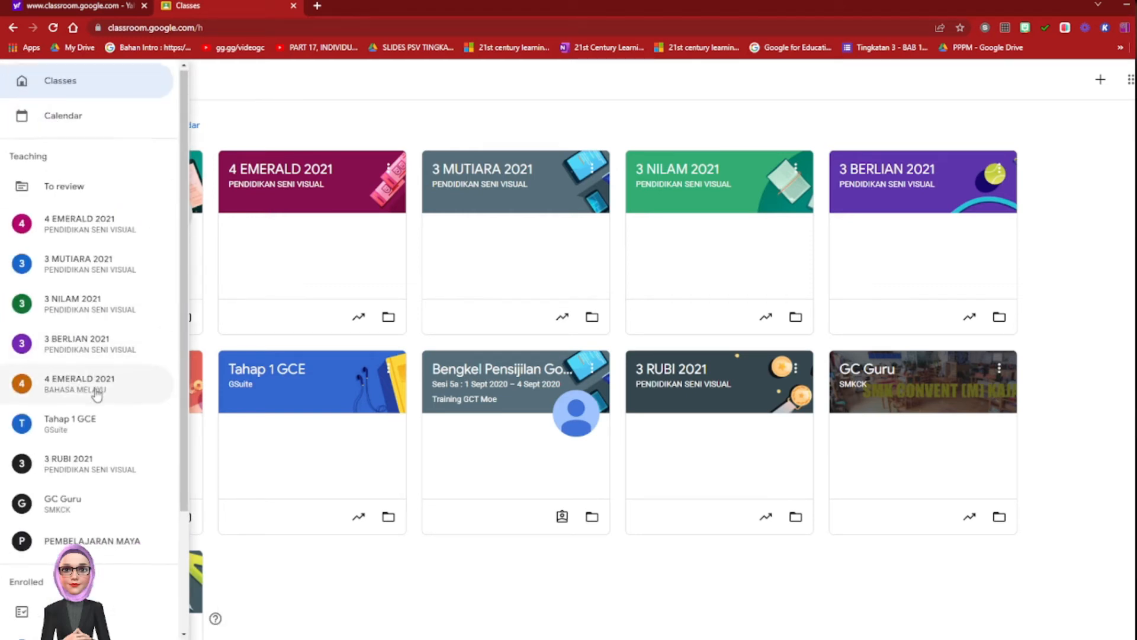
scroll(94, 389, "down", 1)
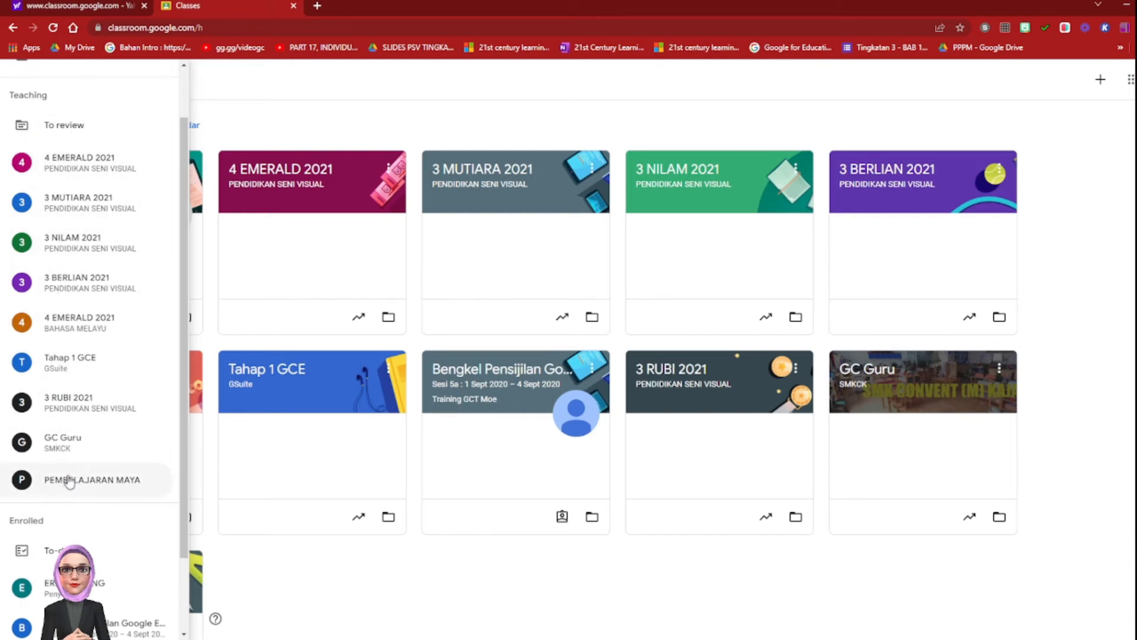
scroll(73, 488, "down", 2)
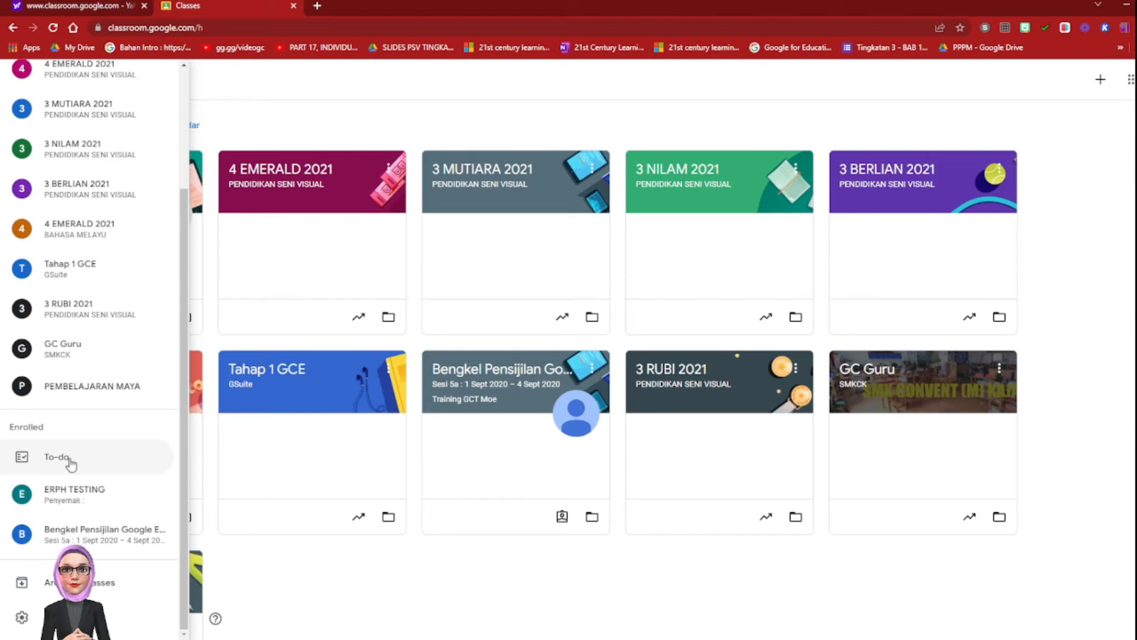
scroll(70, 465, "down", 2)
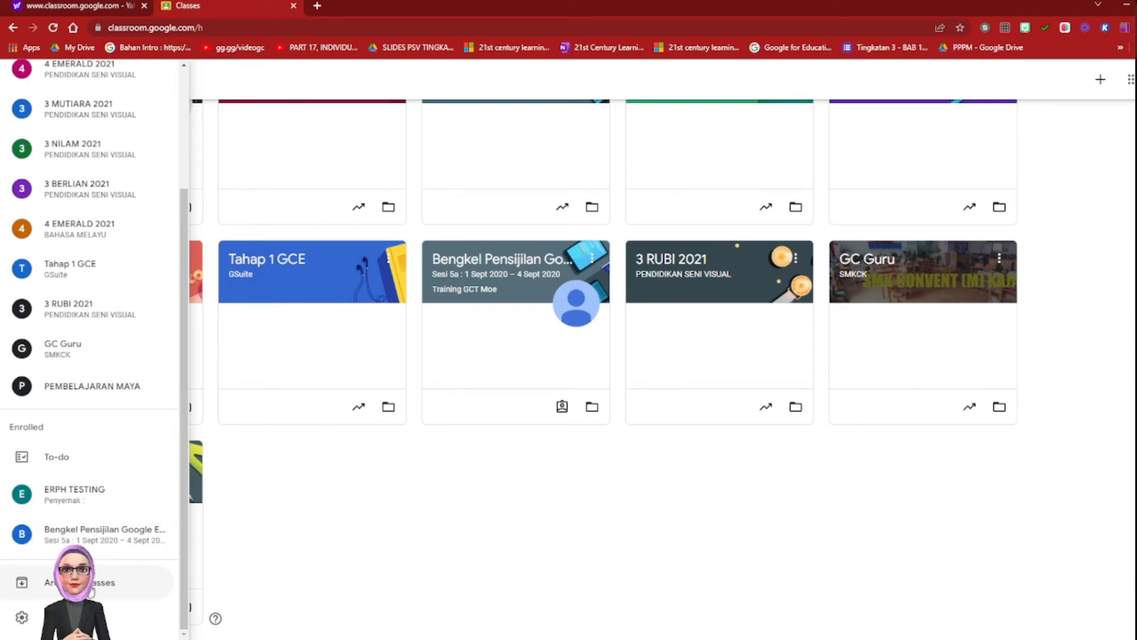
scroll(55, 338, "up", 3)
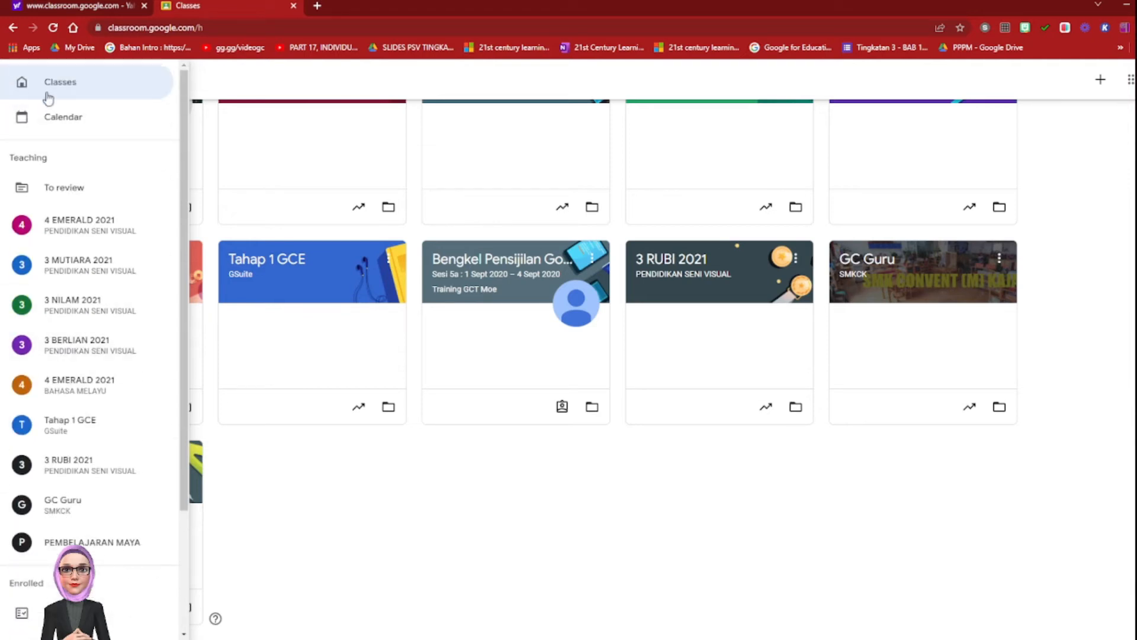
scroll(106, 408, "down", 3)
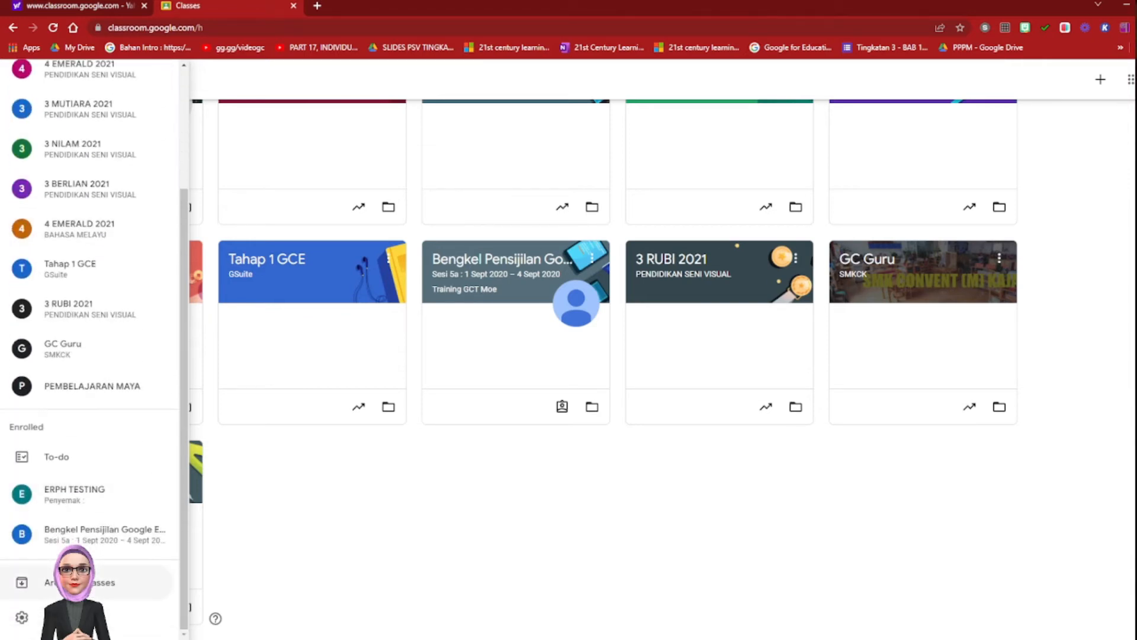
left_click(77, 582)
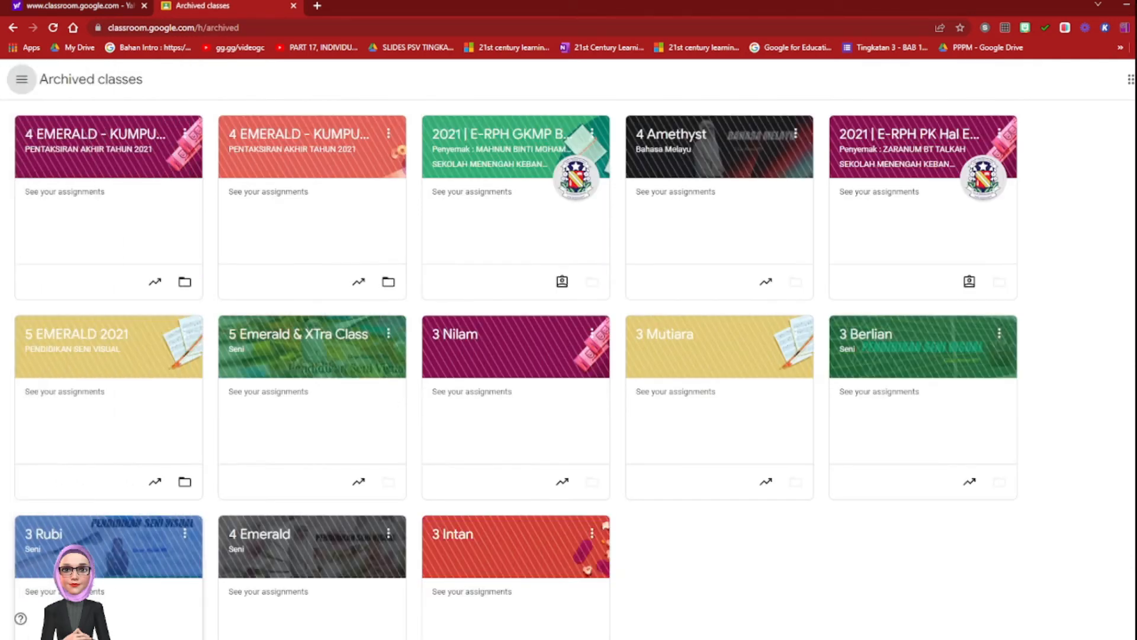
left_click(22, 80)
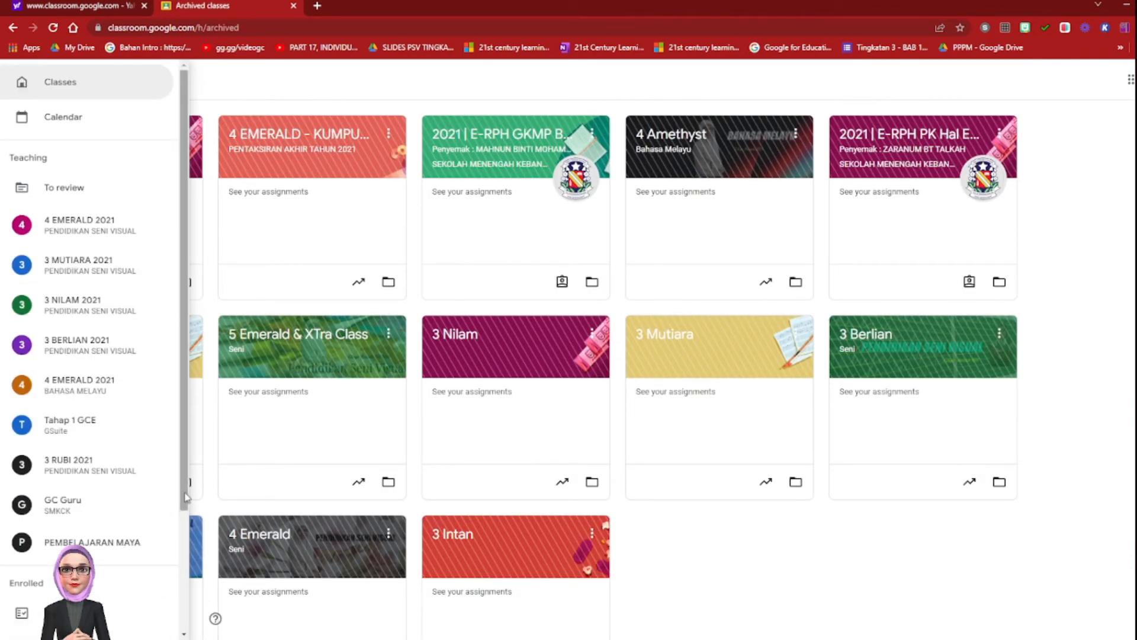
left_click_drag(185, 497, 185, 616)
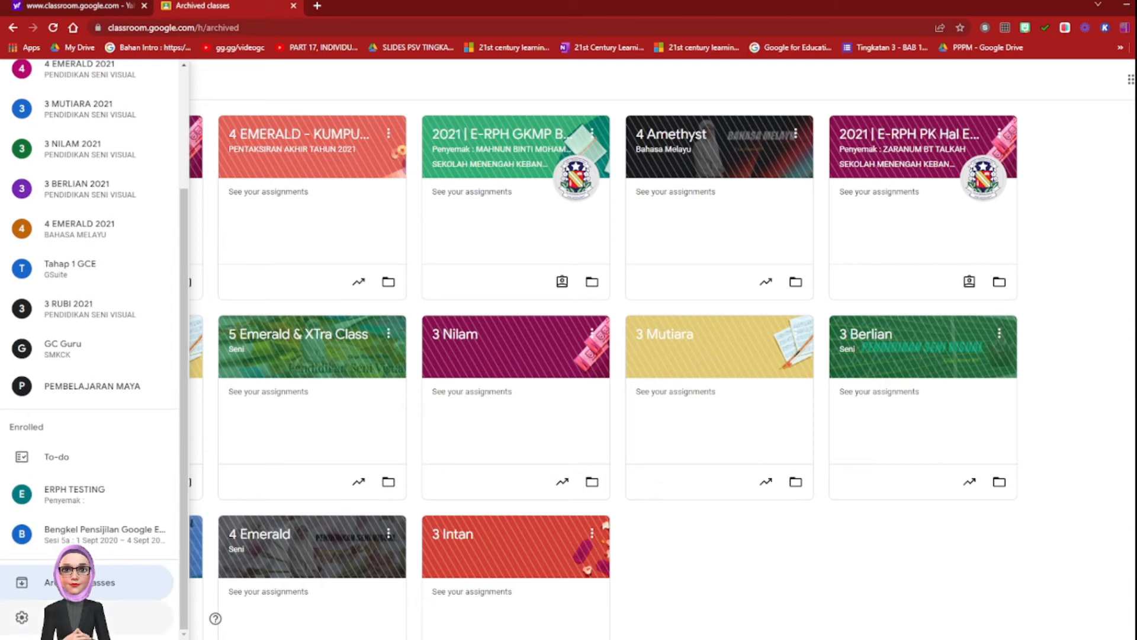
left_click(76, 583)
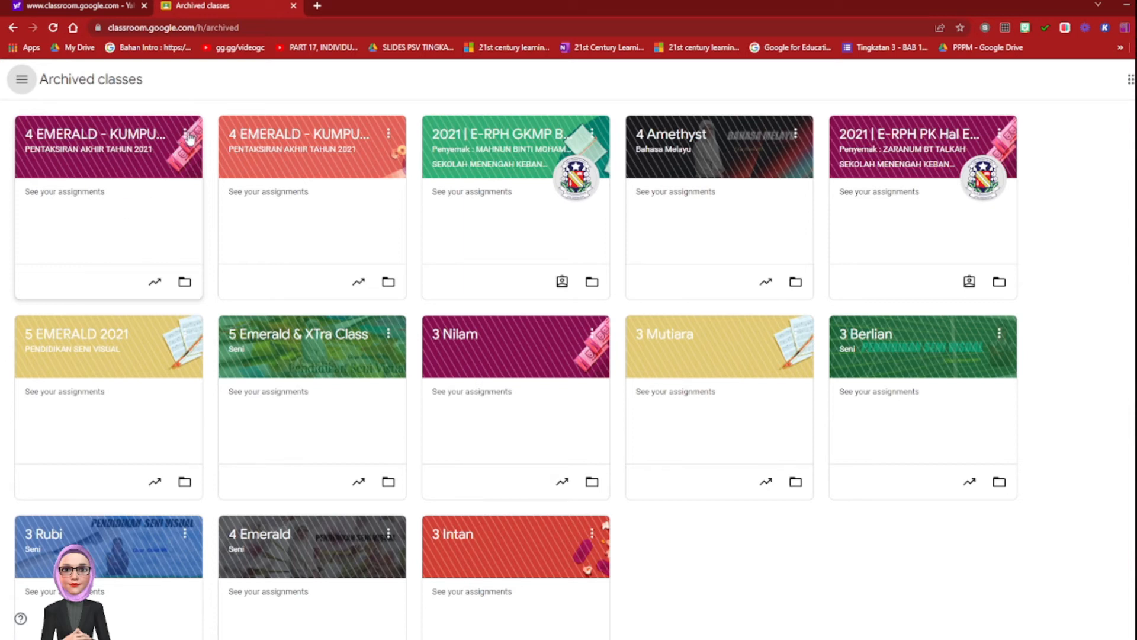
- Delete the archived 4 EMERALD - KUMPULAN B and 4 EMERALD - KUMPULAN A classes, confirming each deletion
left_click(186, 136)
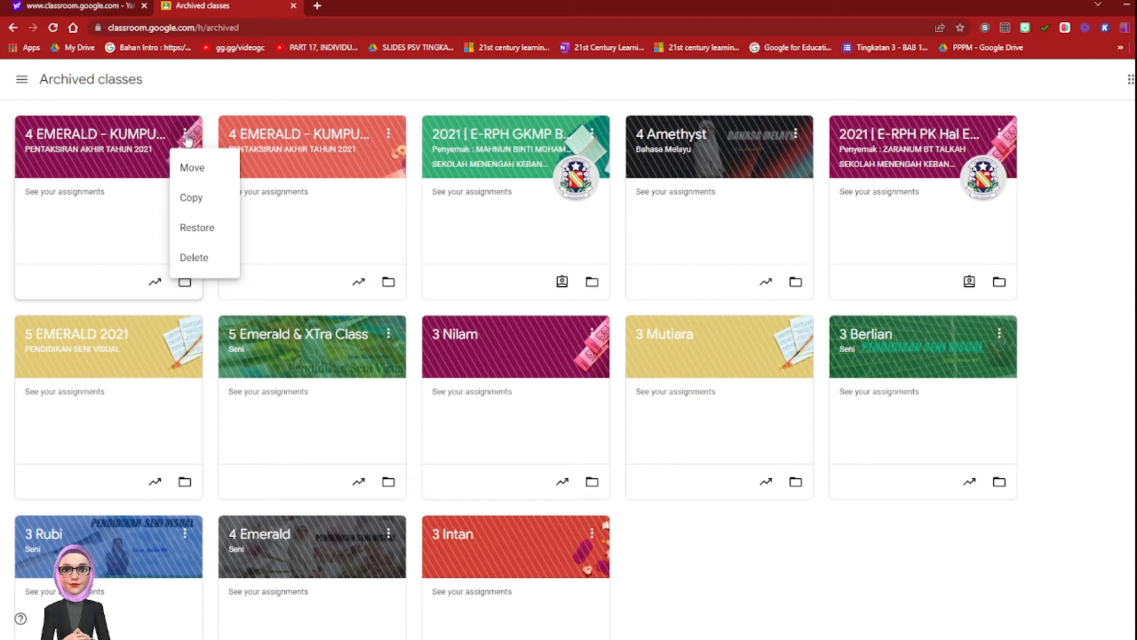
left_click(205, 259)
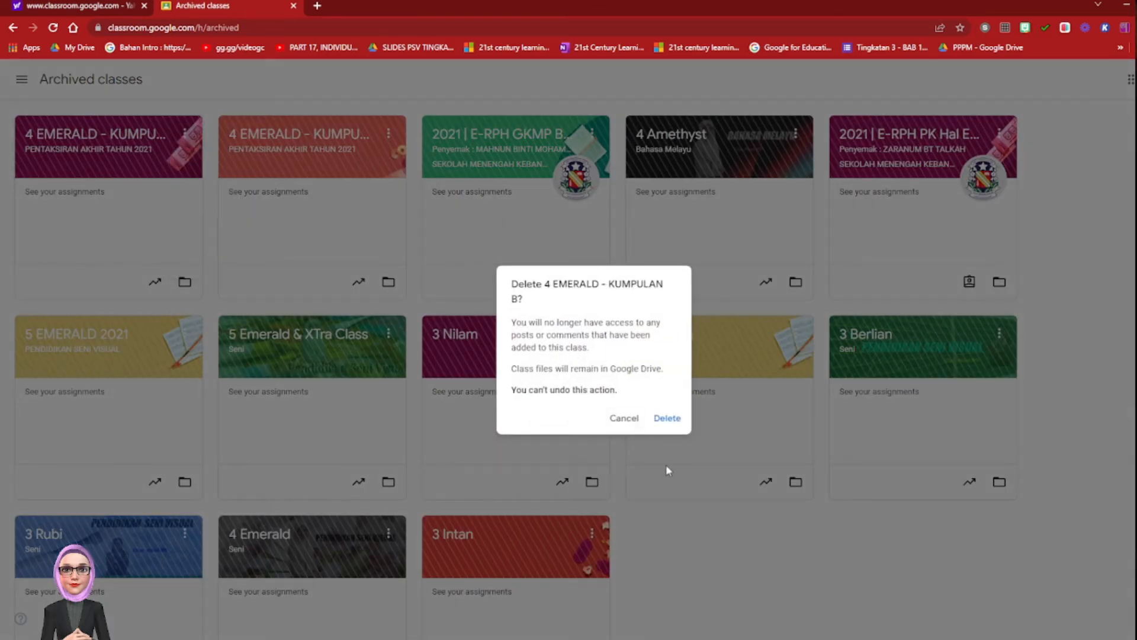
left_click(667, 418)
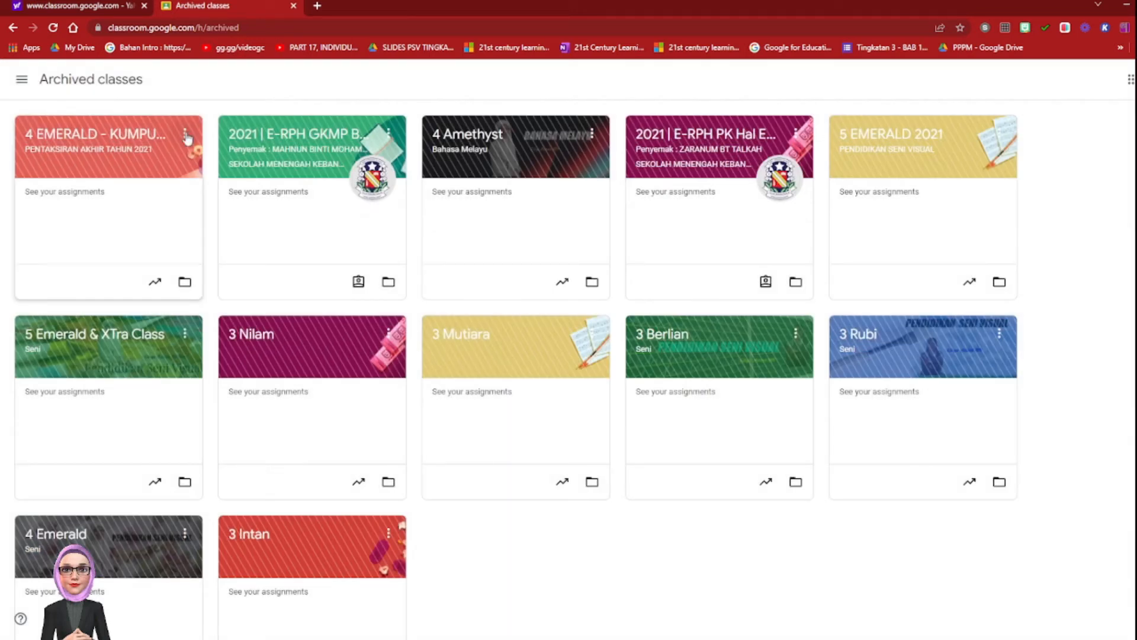
left_click(185, 136)
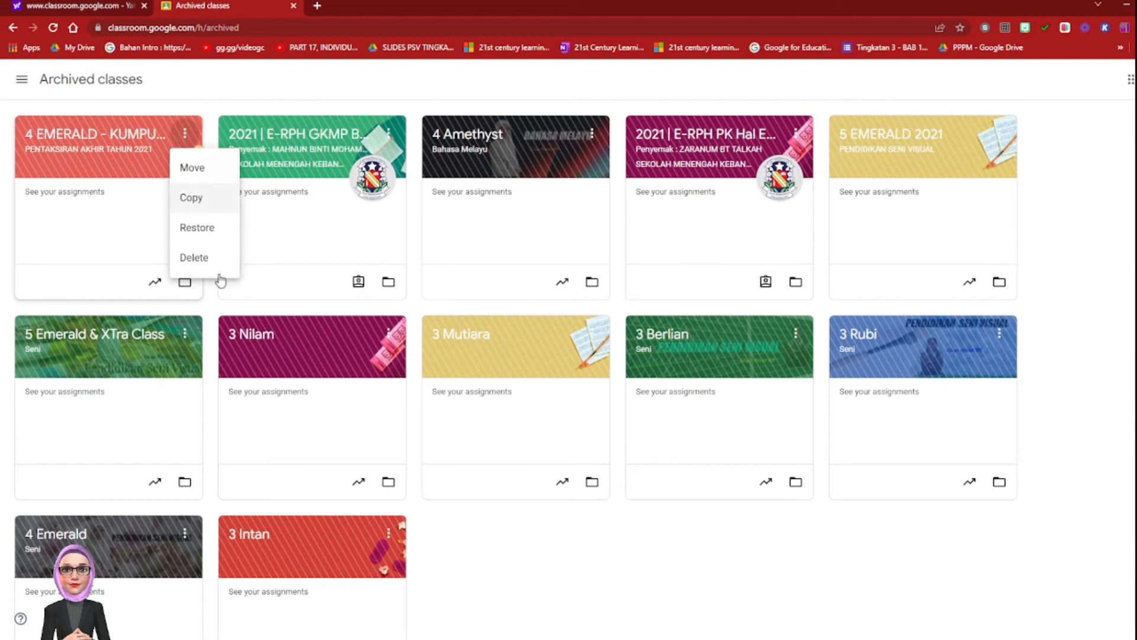
left_click(207, 259)
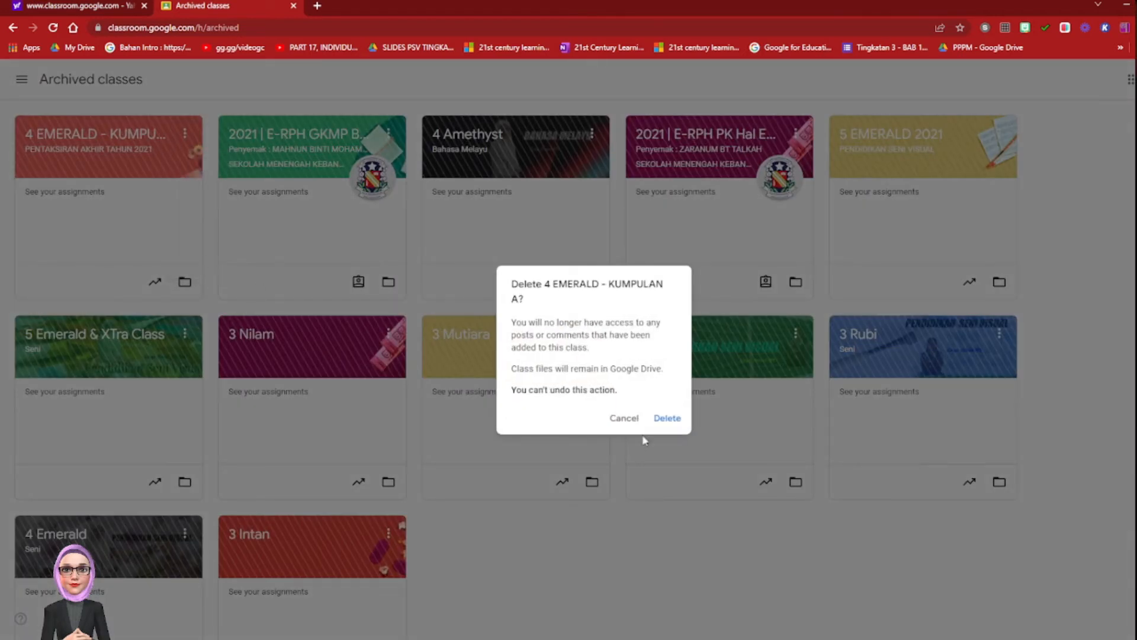
left_click(657, 418)
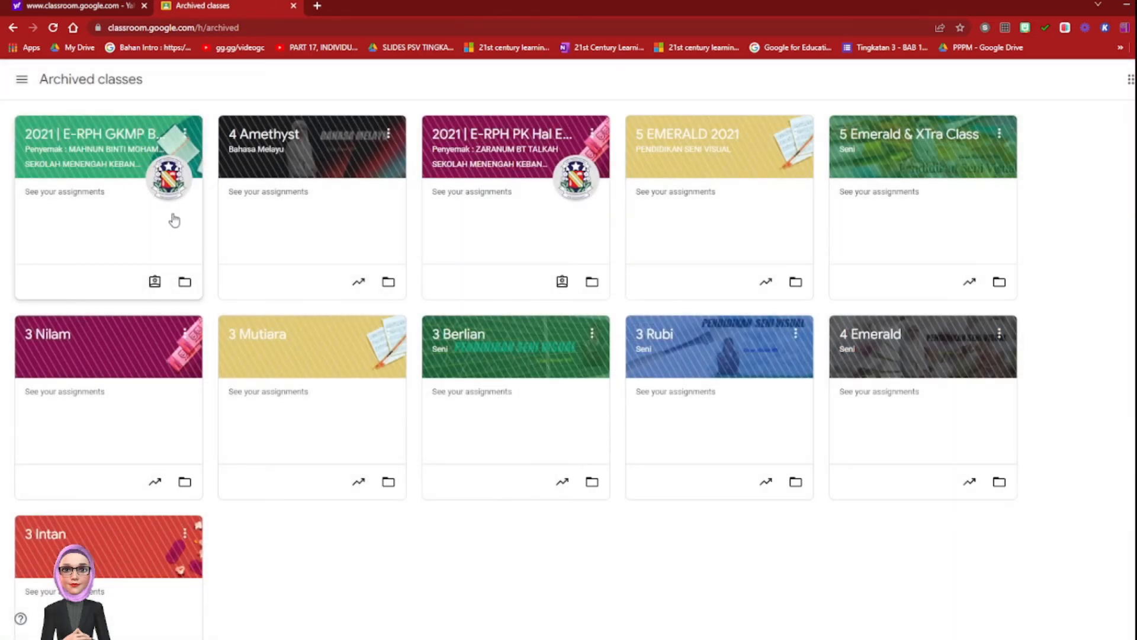
- Check the options available for the archived 2021 E-RPH GKMP Bahasa class, and delete the 4 Amethyst Bahasa Melayu class
left_click(186, 135)
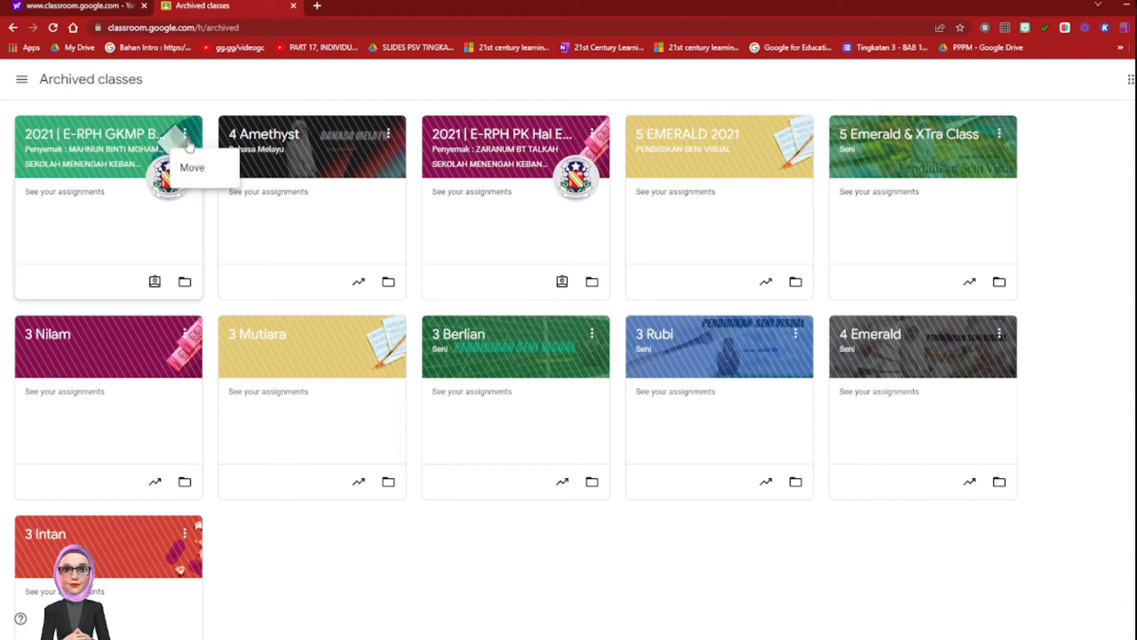
left_click(333, 556)
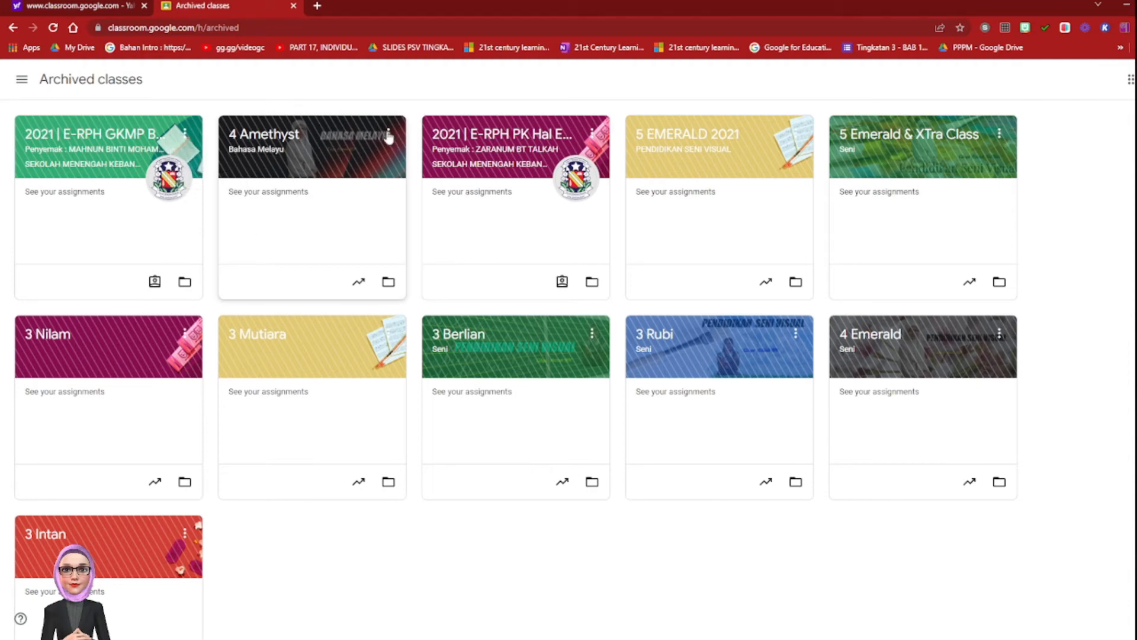
left_click(388, 133)
left_click(396, 258)
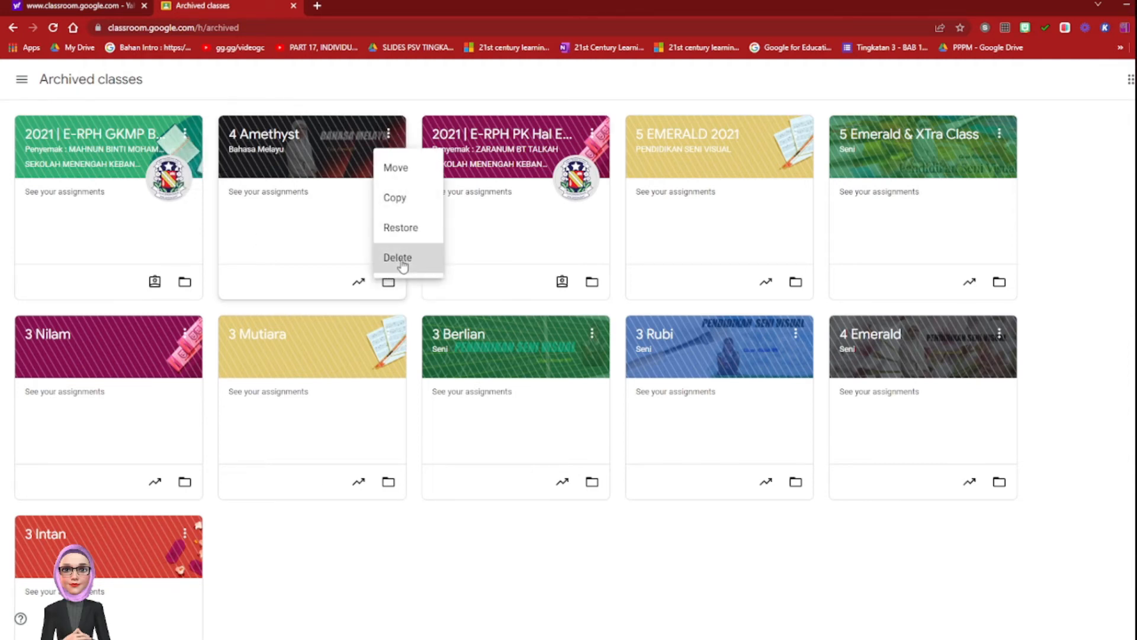
left_click(668, 411)
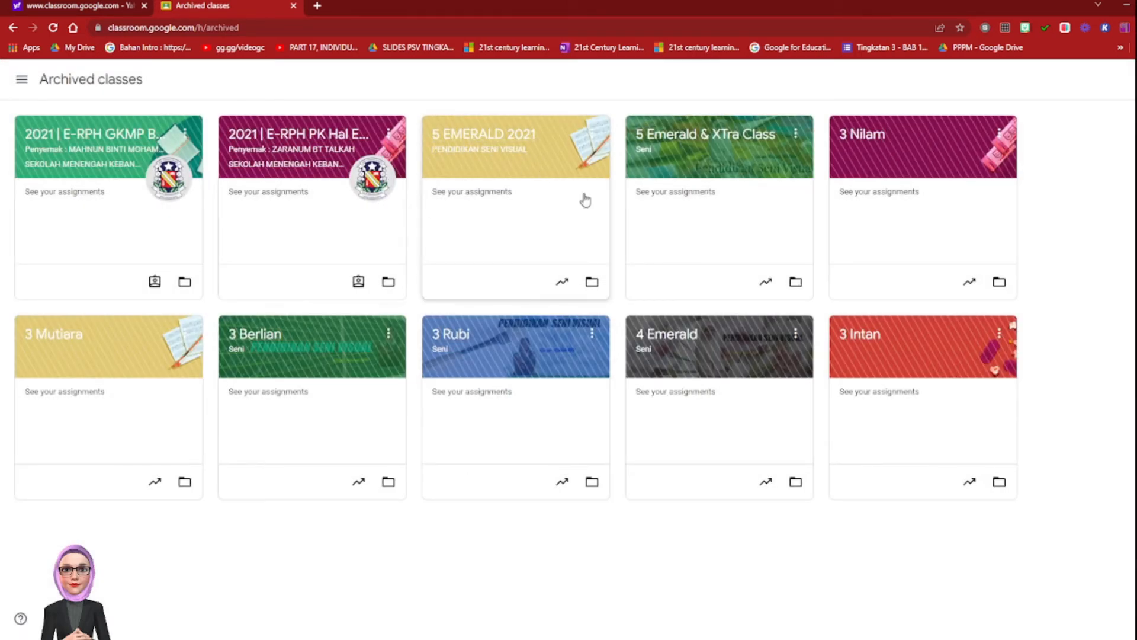
- Restore the archived 5 EMERALD 2021 class for PENDIDIKAN SENI VISUAL and check for it in the navigation list
left_click(594, 135)
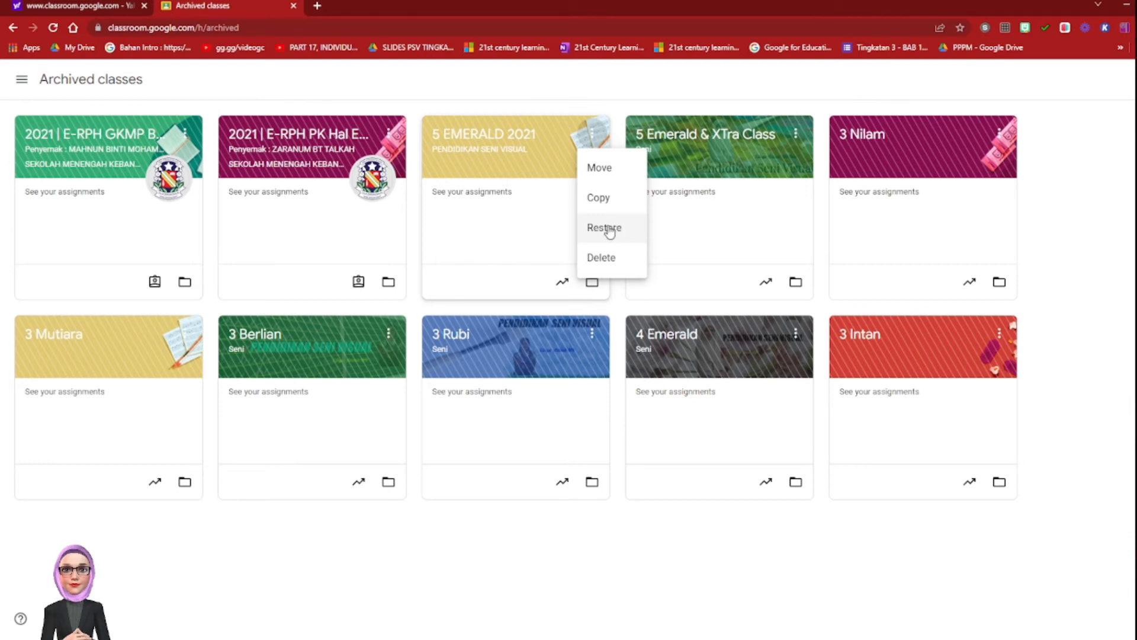
left_click(606, 228)
left_click(676, 400)
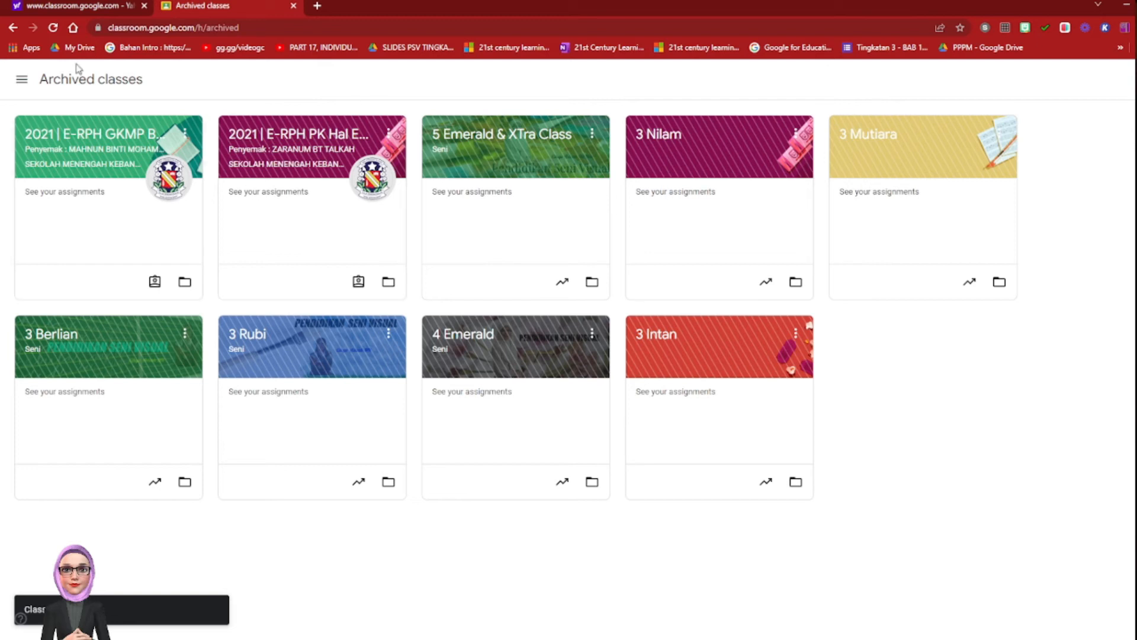
left_click(22, 81)
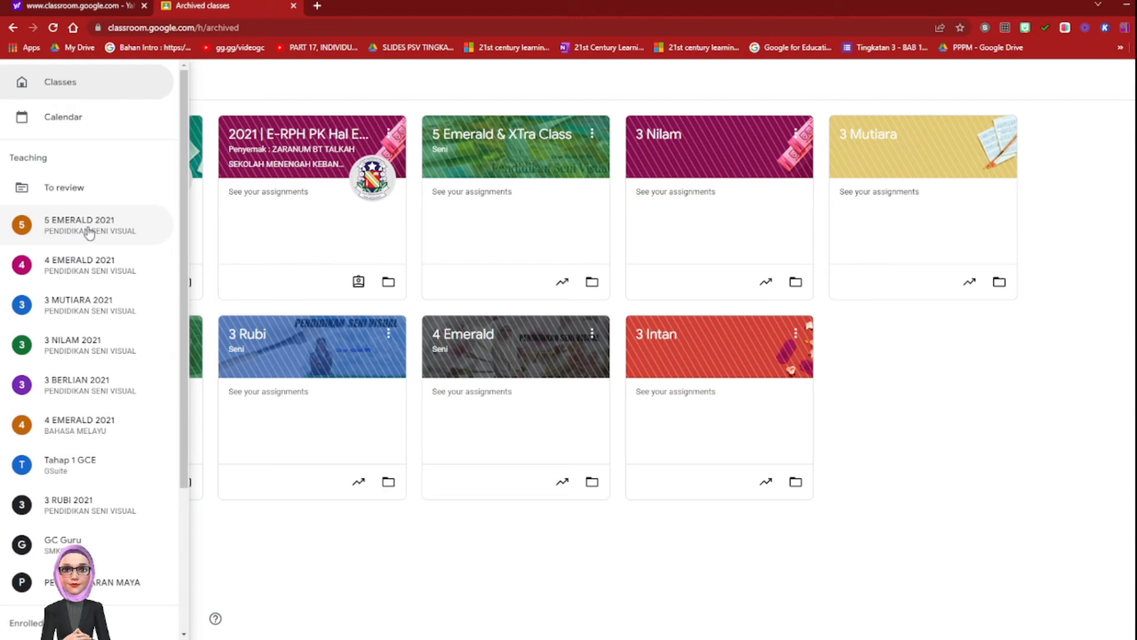
scroll(183, 376, "down", 1)
left_click_drag(183, 376, 170, 634)
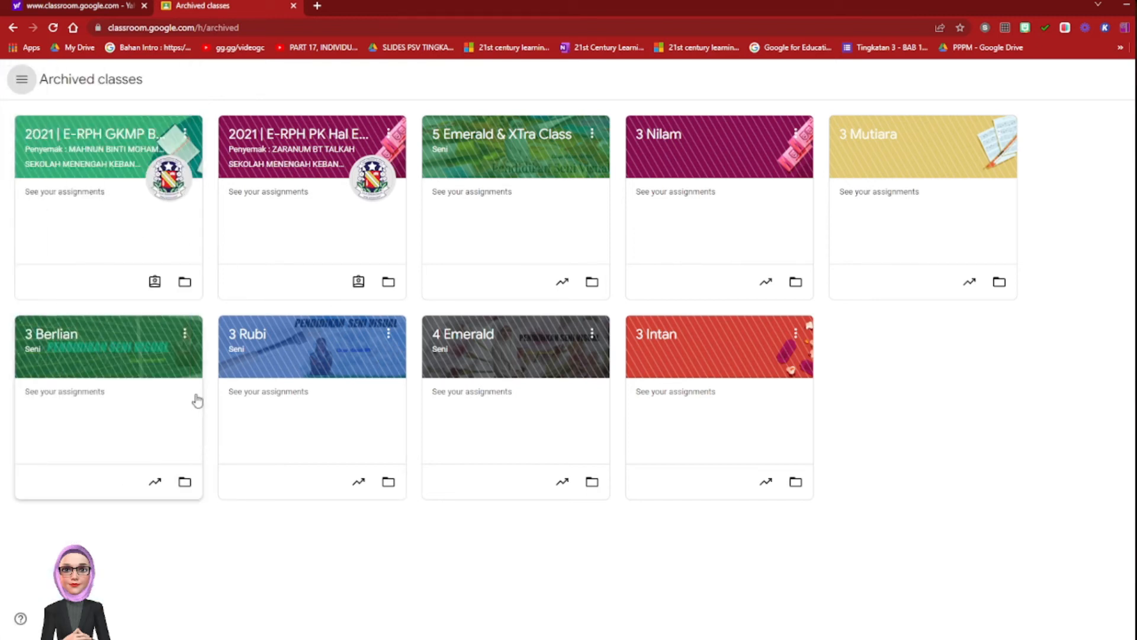
- Delete the archived 3 Berlian and 3 Rubi Seni classes, confirming each deletion
left_click(185, 334)
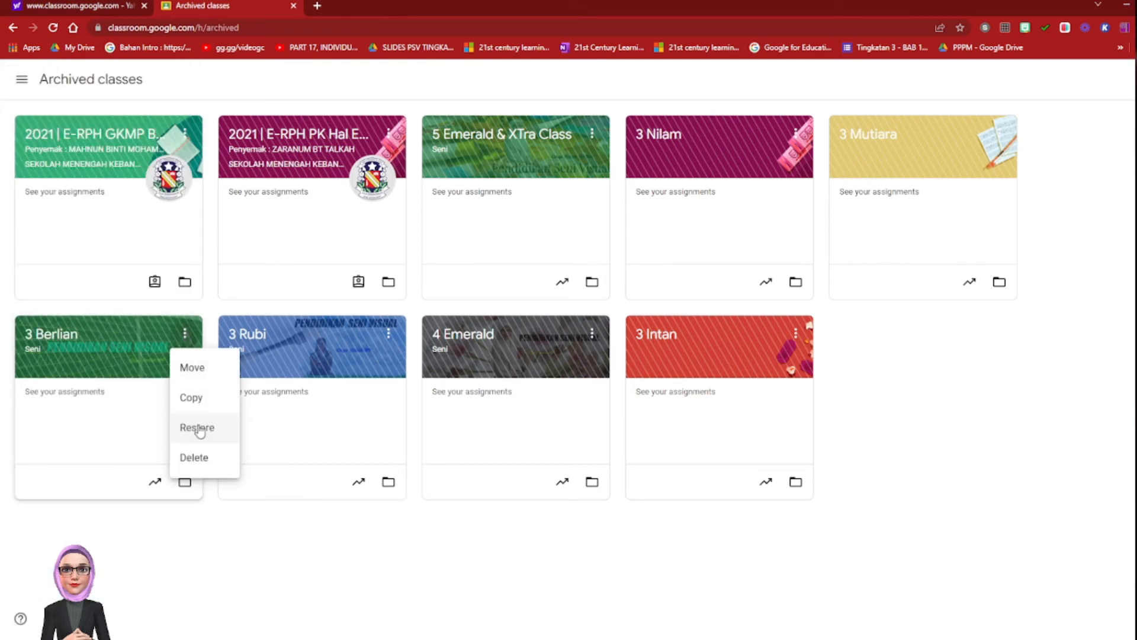
left_click(193, 457)
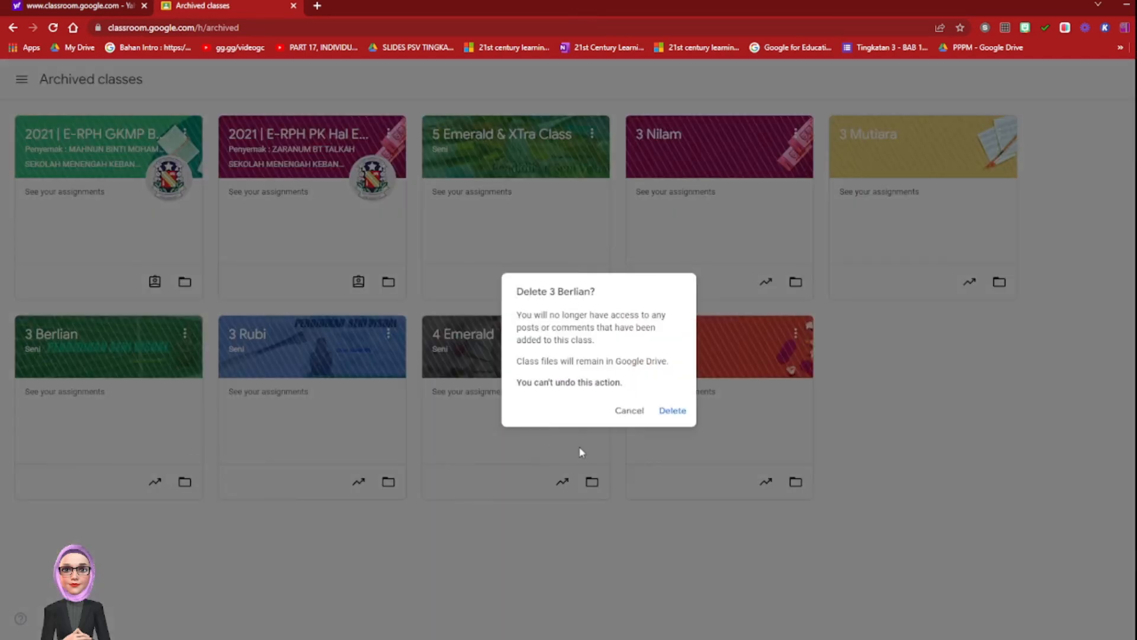
left_click(679, 412)
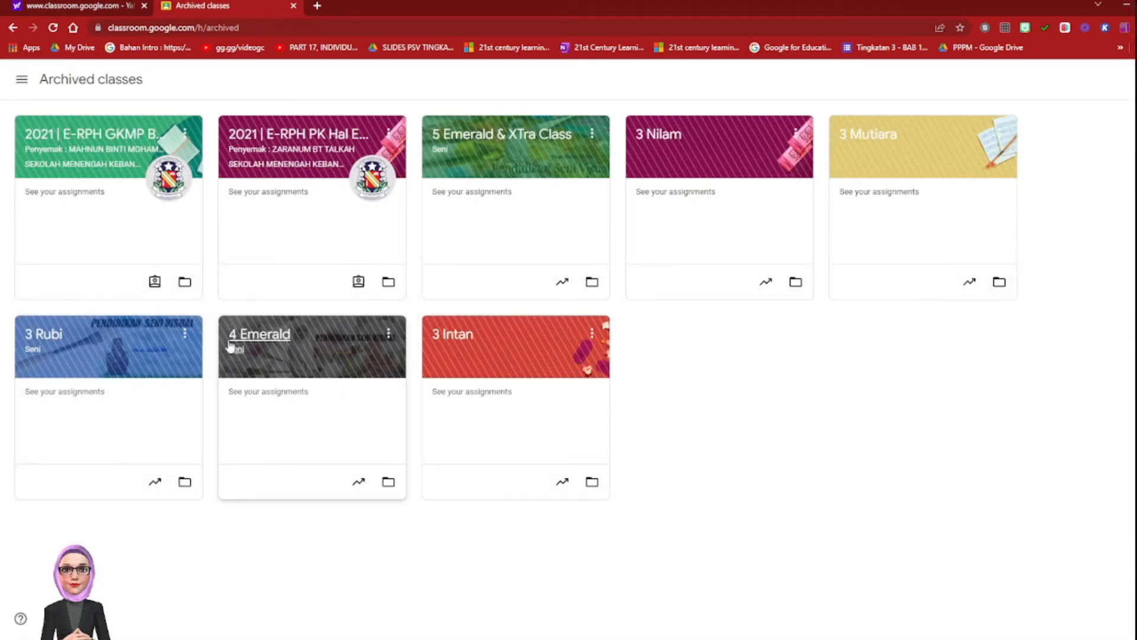
left_click(185, 333)
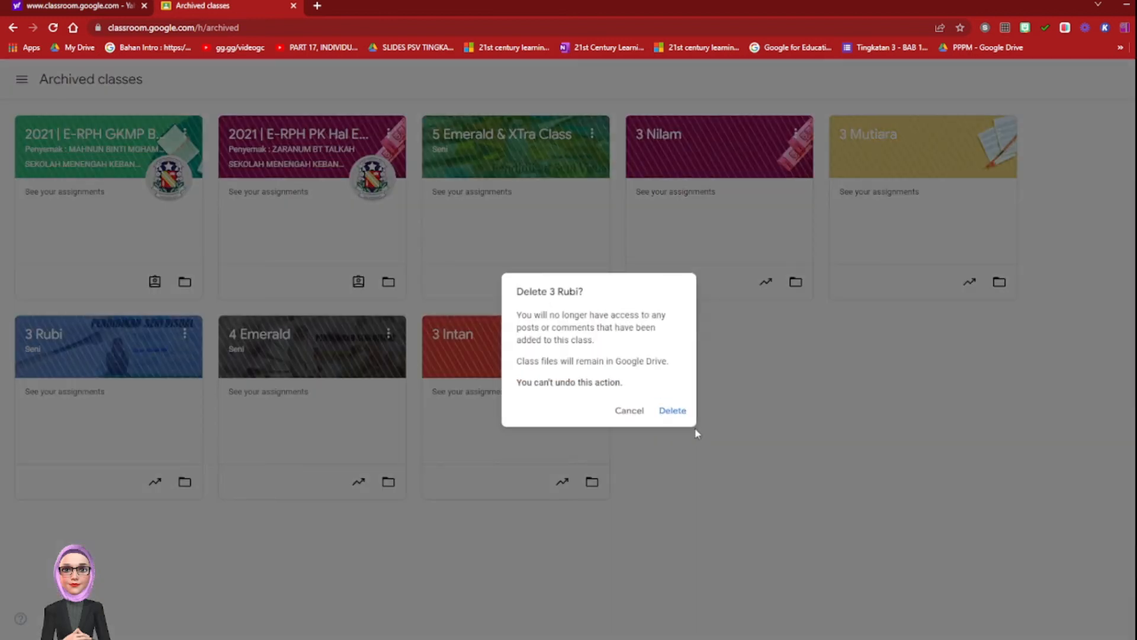
left_click(671, 410)
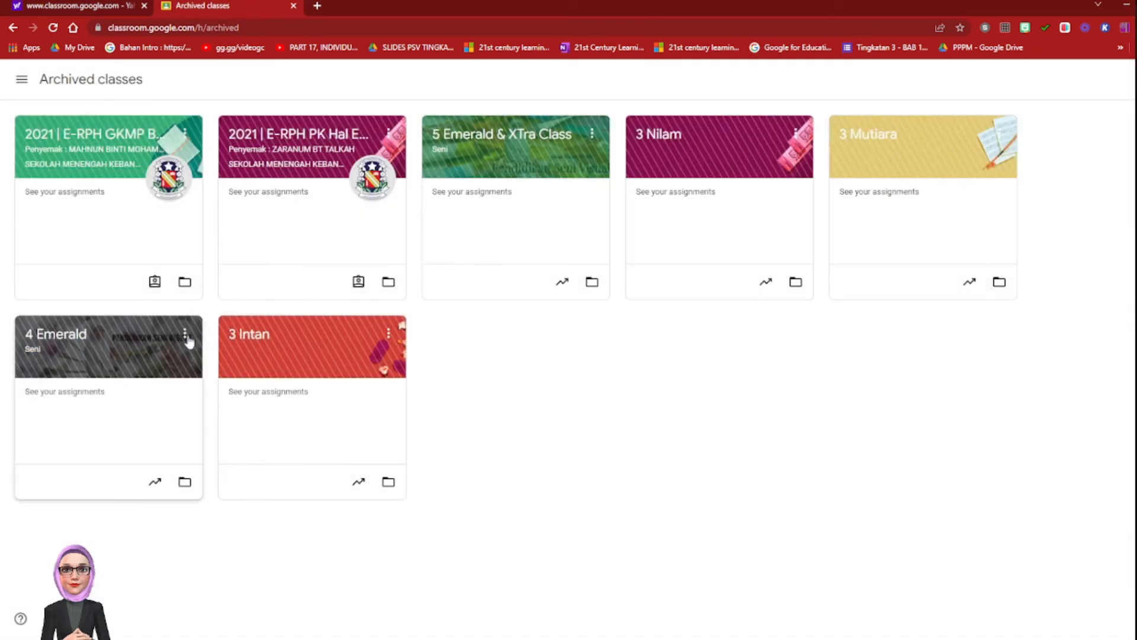
- Delete the archived 4 Emerald Seni class and the 3 Intan class, confirming each deletion
left_click(186, 335)
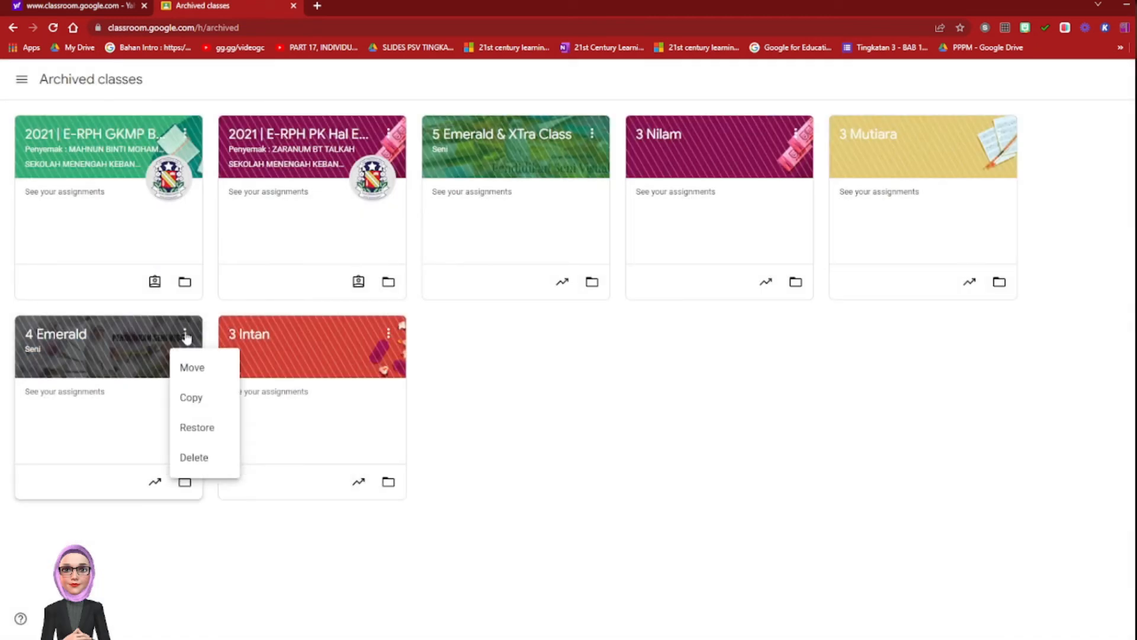
left_click(204, 460)
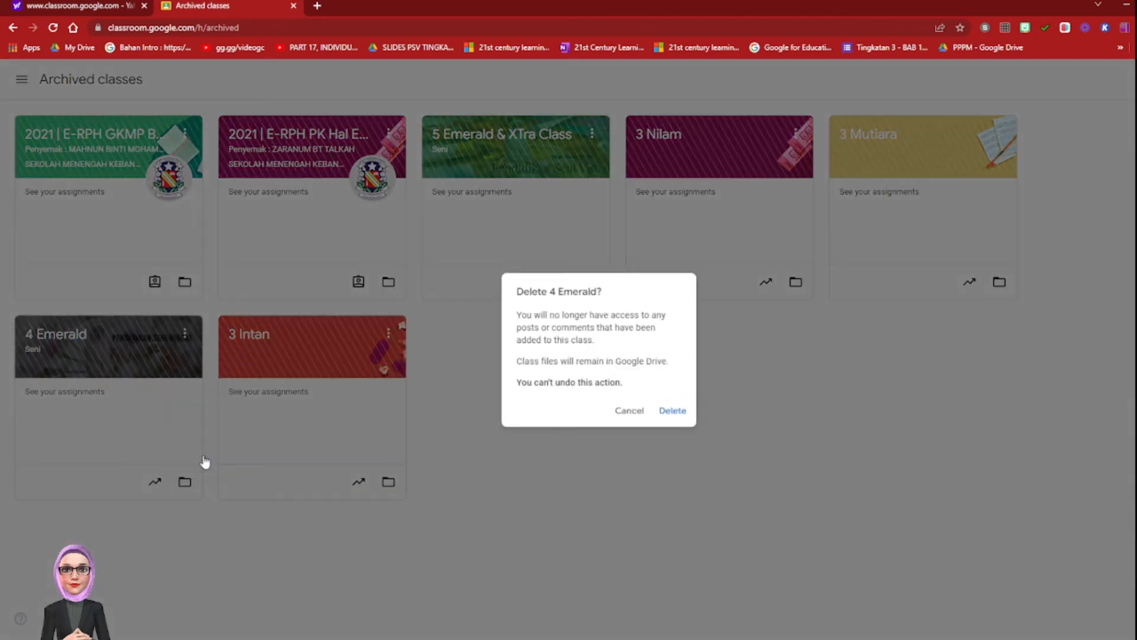
left_click(669, 412)
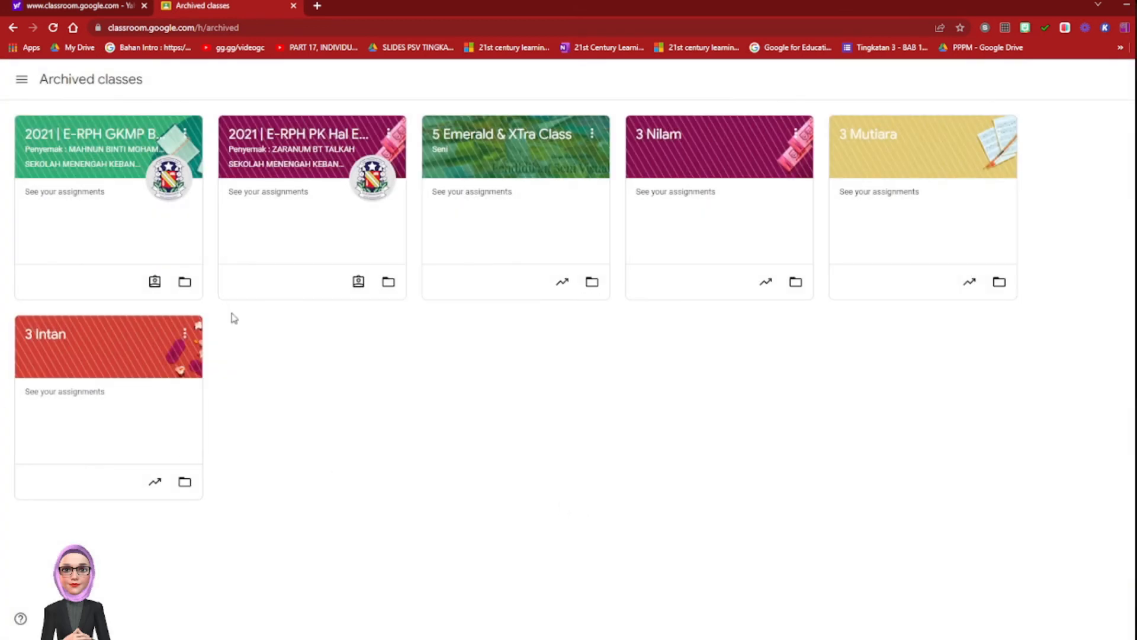
left_click(184, 333)
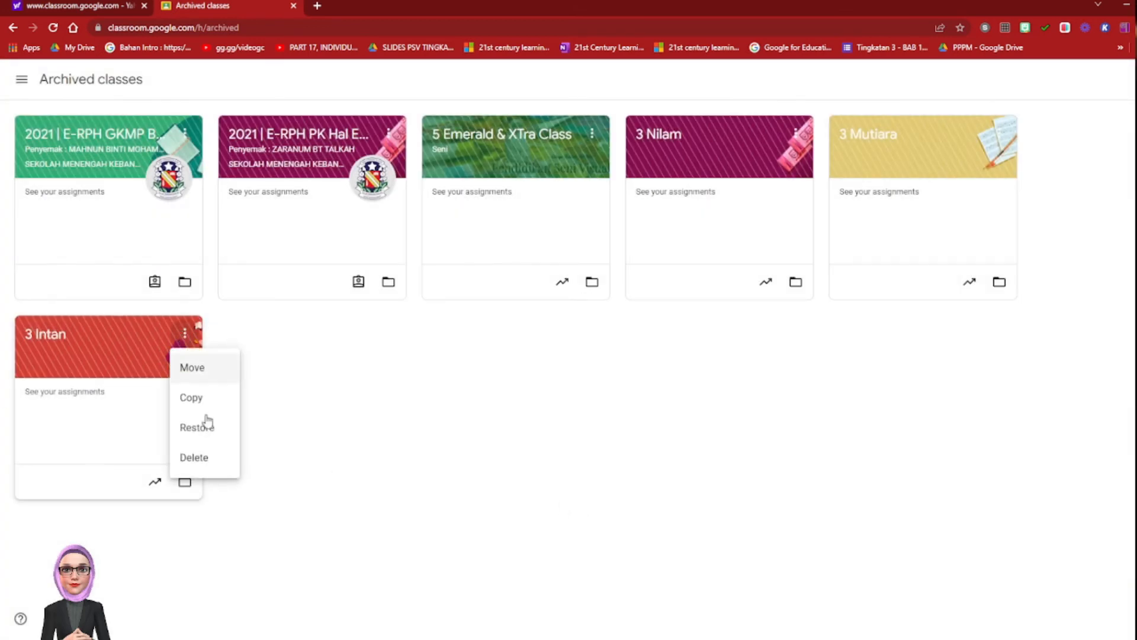
left_click(203, 460)
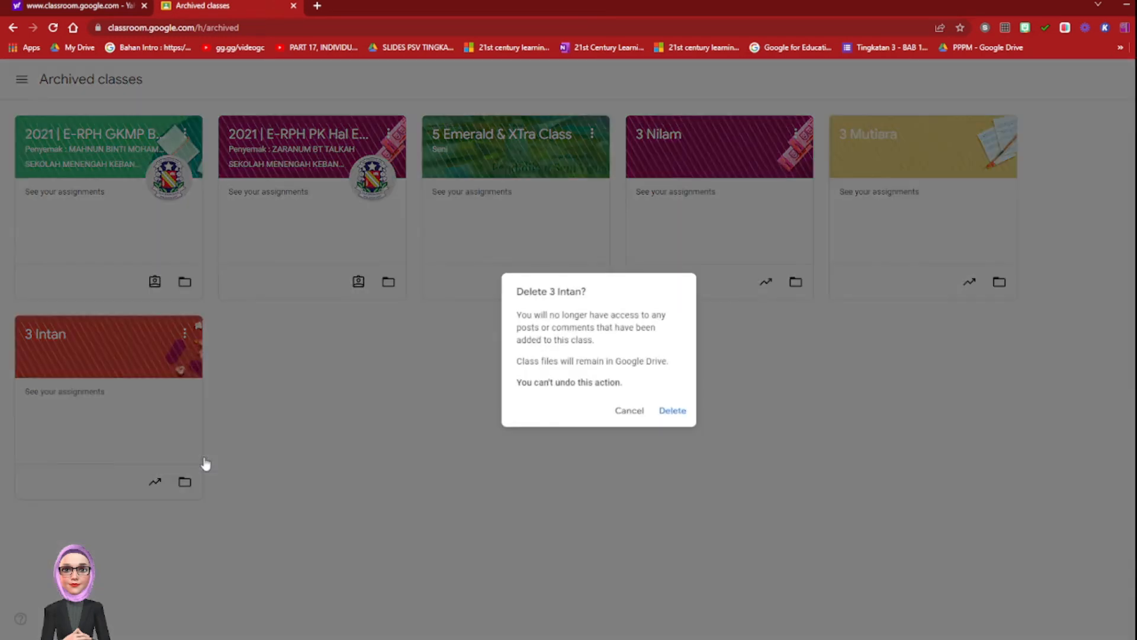
left_click(673, 411)
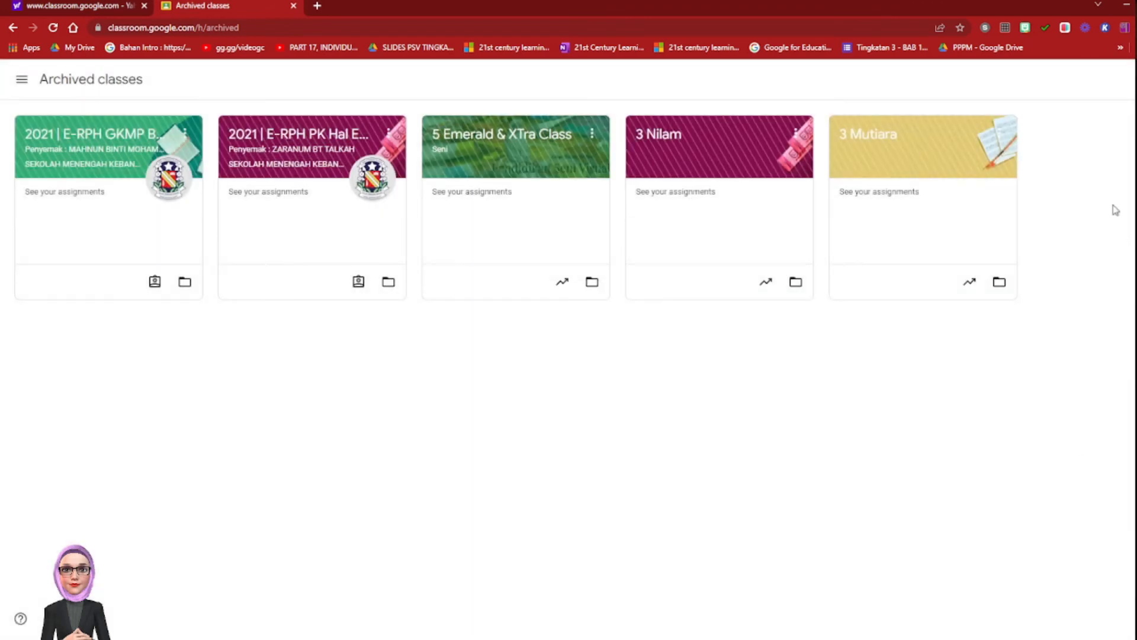
- Delete the archived 3 Mutiara and 3 Nilam classes, confirming each deletion
left_click(1000, 132)
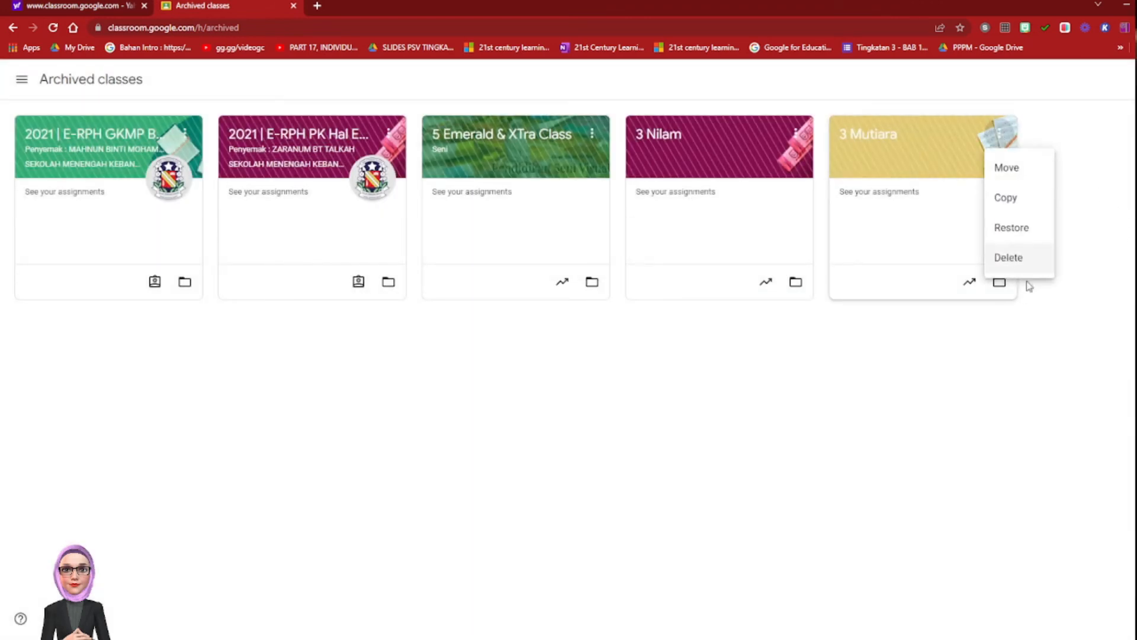
left_click(1014, 258)
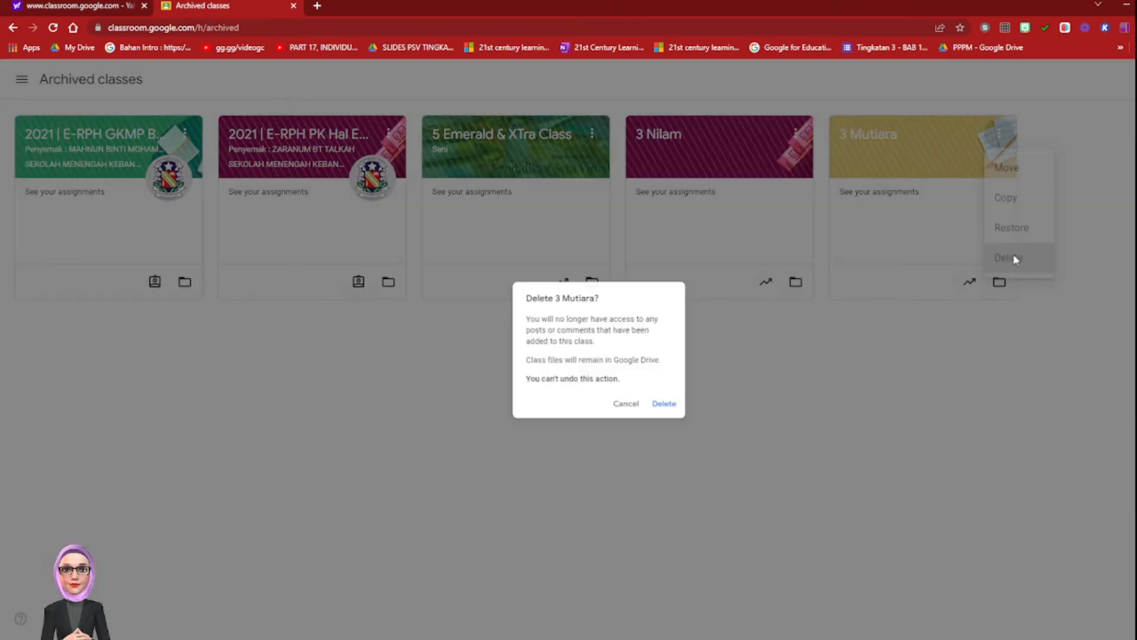
left_click(672, 411)
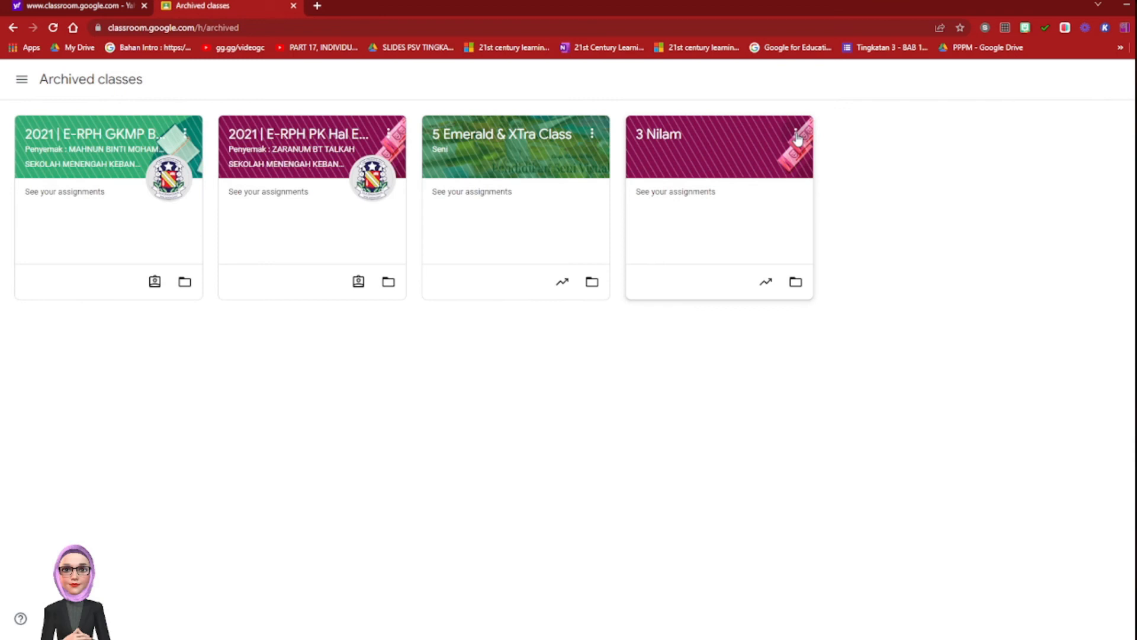
left_click(796, 134)
left_click(810, 259)
left_click(675, 410)
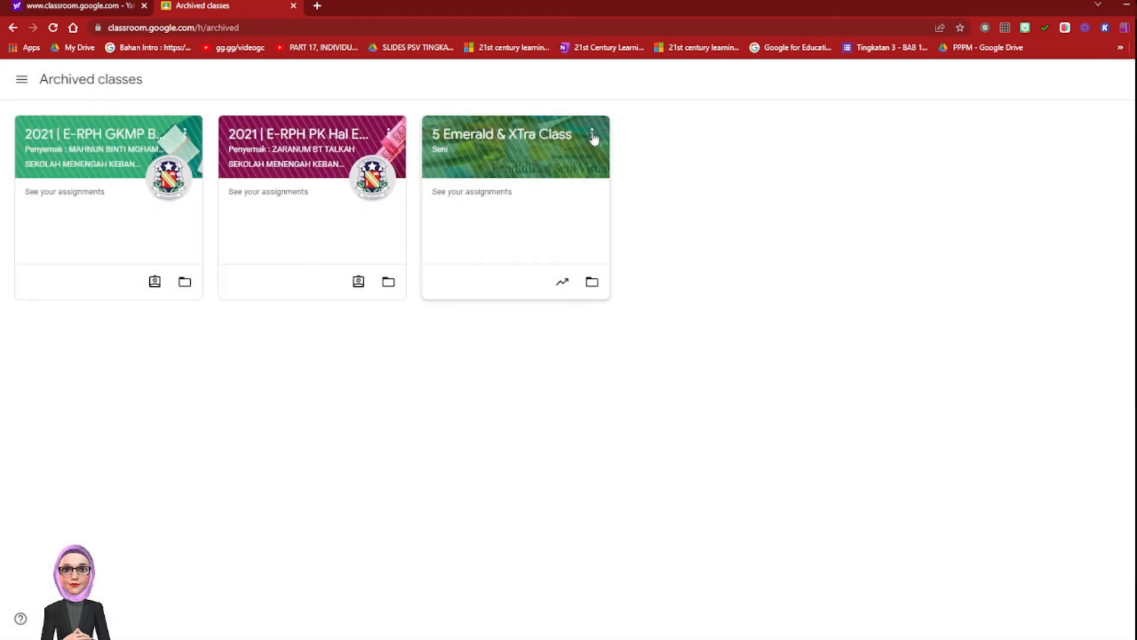
- Delete the archived 5 Emerald & XTra Class for Seni and confirm the deletion
left_click(593, 135)
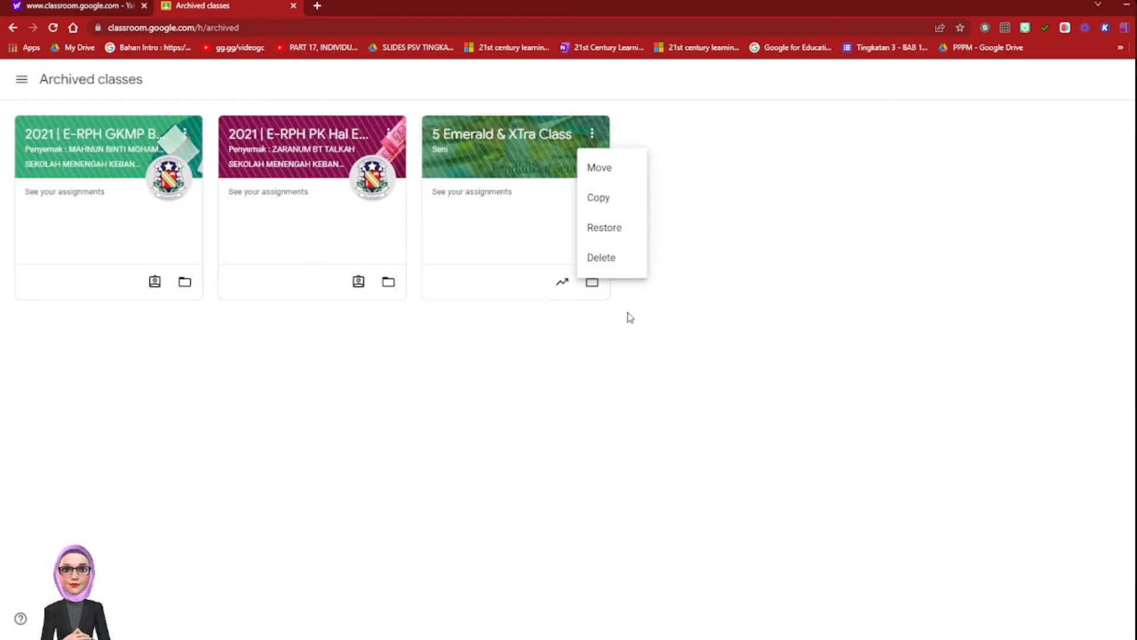
left_click(609, 260)
left_click(676, 411)
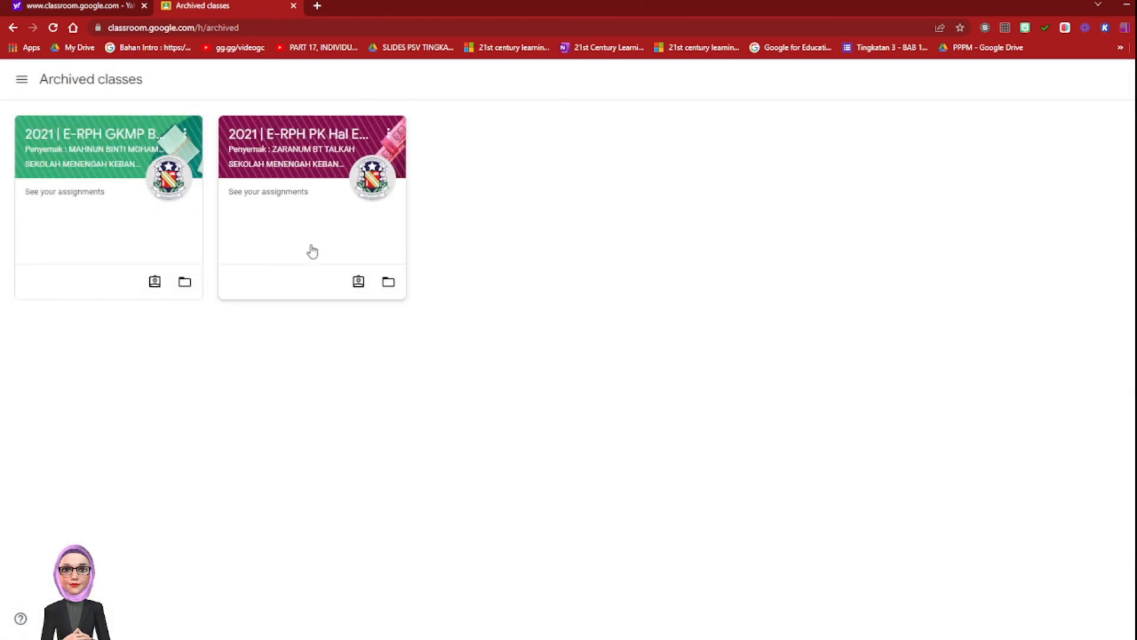
- Examine the position choices for moving the archived 2021 E-RPH PK Hal Ehwal class, and close them without moving it
left_click(390, 133)
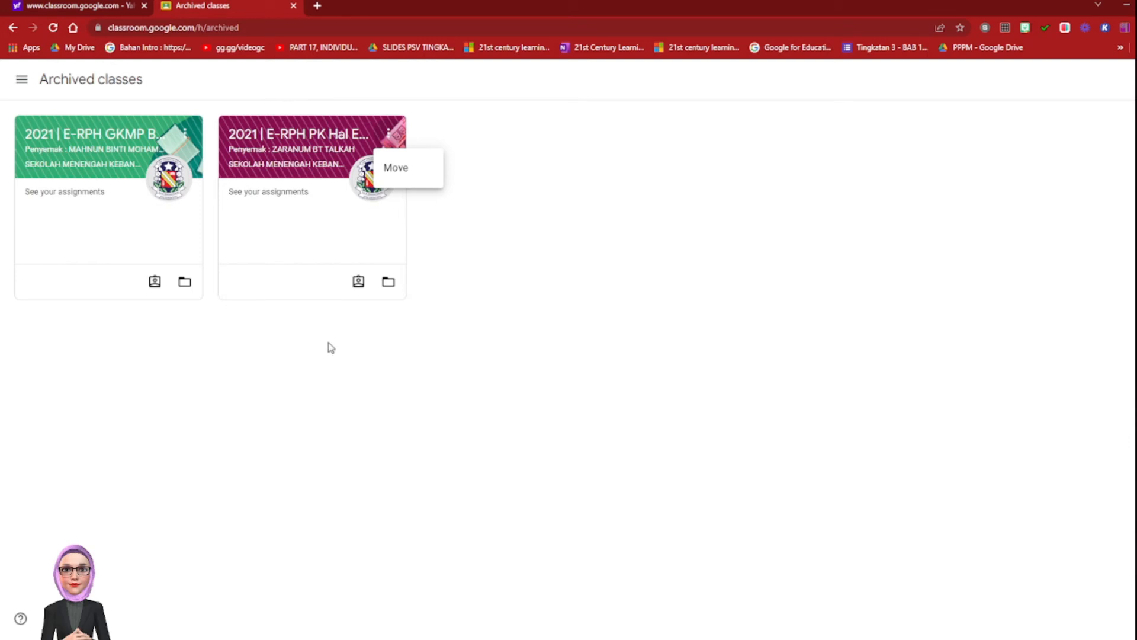
left_click(396, 169)
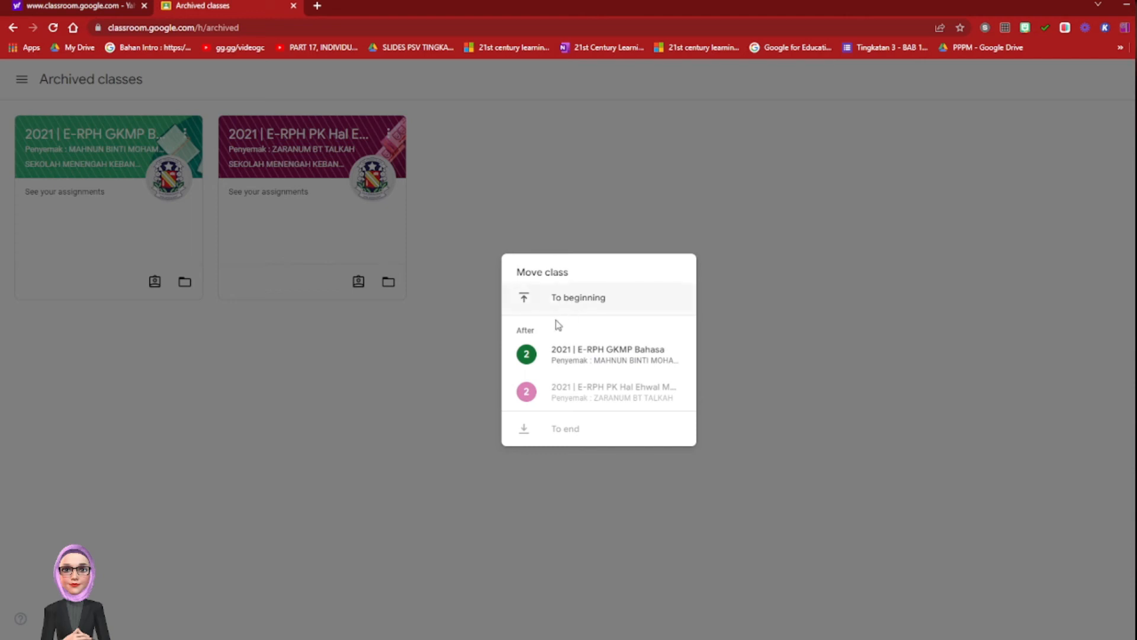
left_click(547, 196)
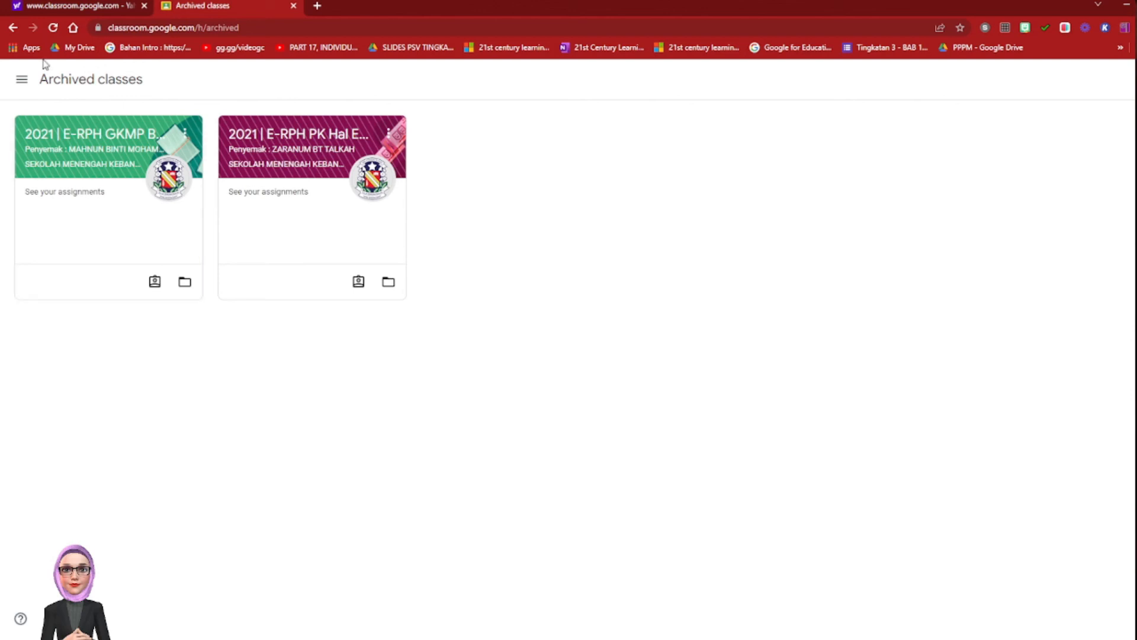
- Return to the active classes and archive the 4 EMERALD 2021 Pendidikan Seni Visual class, confirming the archiving
left_click(22, 81)
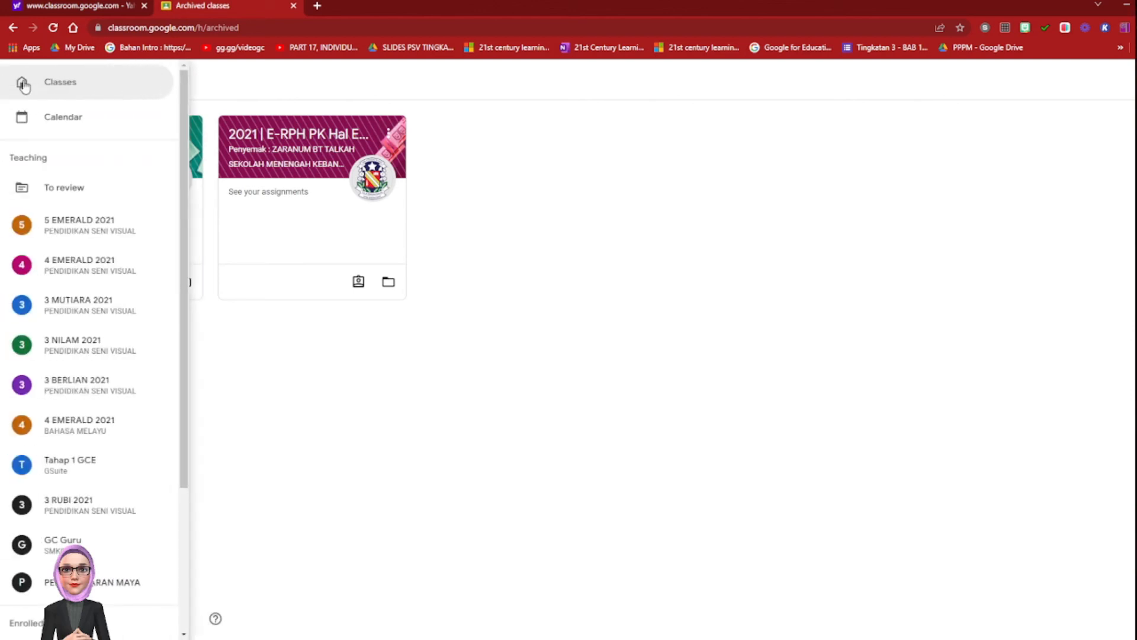
left_click(59, 84)
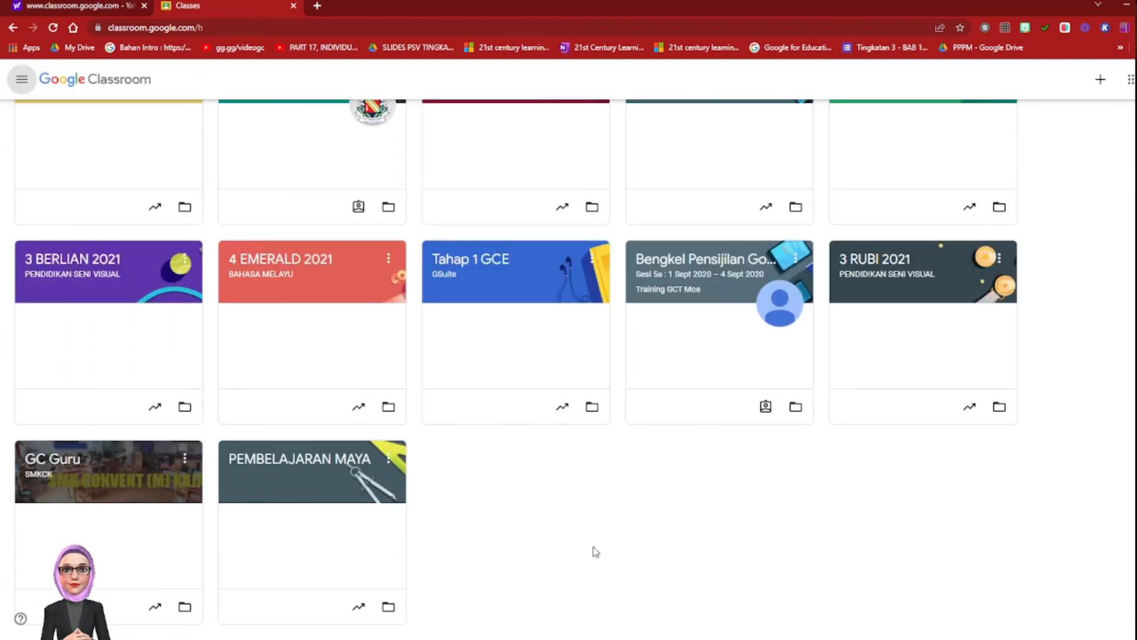
scroll(595, 552, "up", 2)
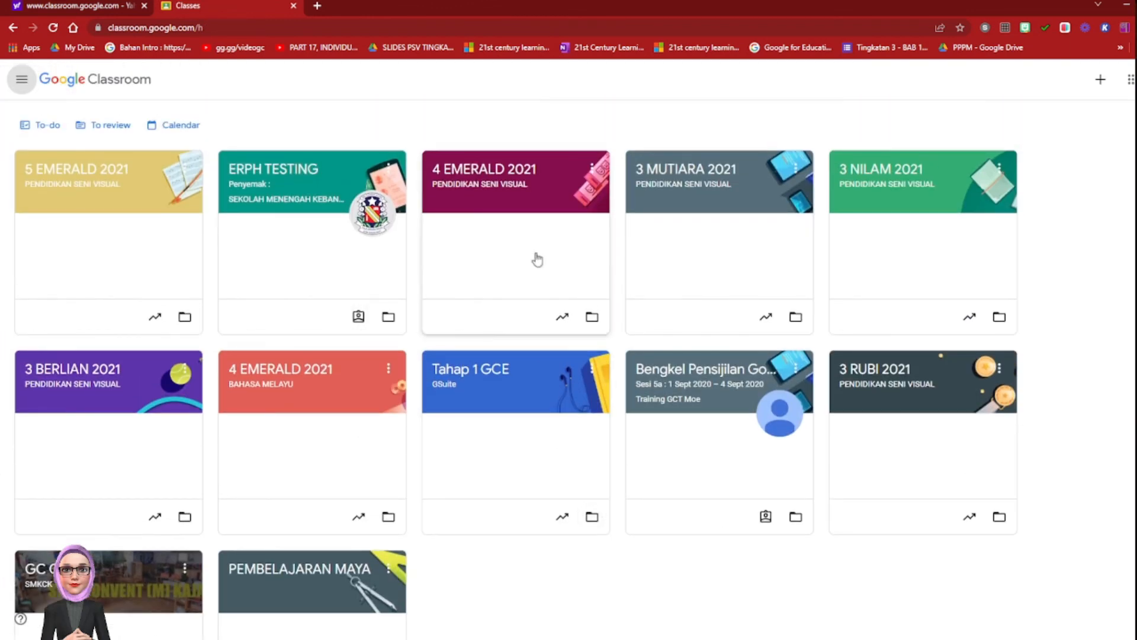
left_click(593, 170)
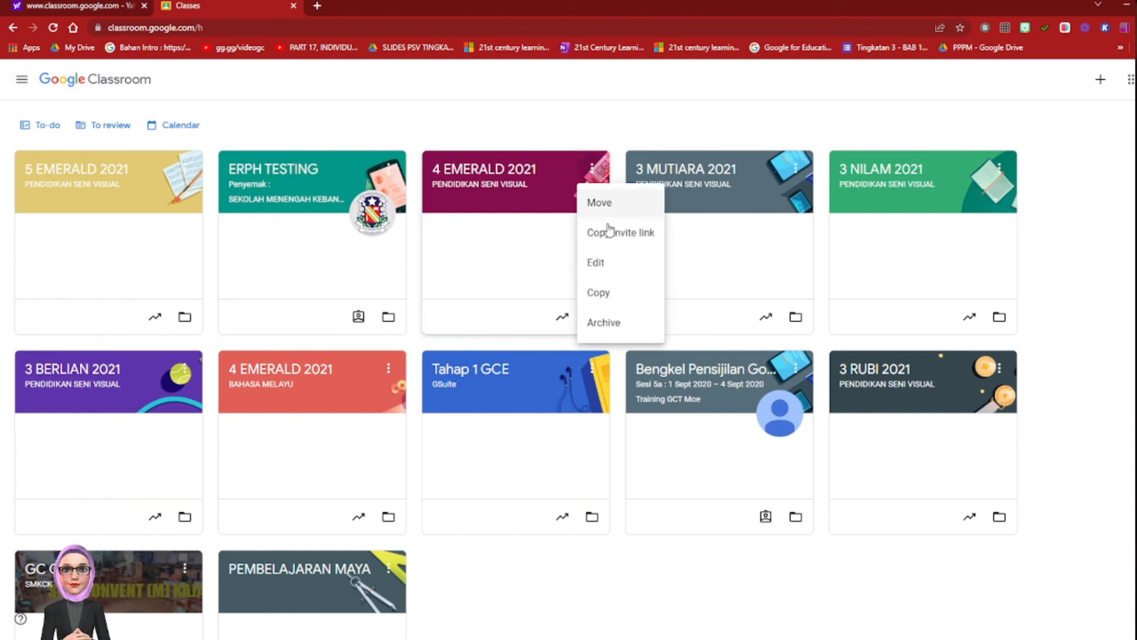
left_click(611, 323)
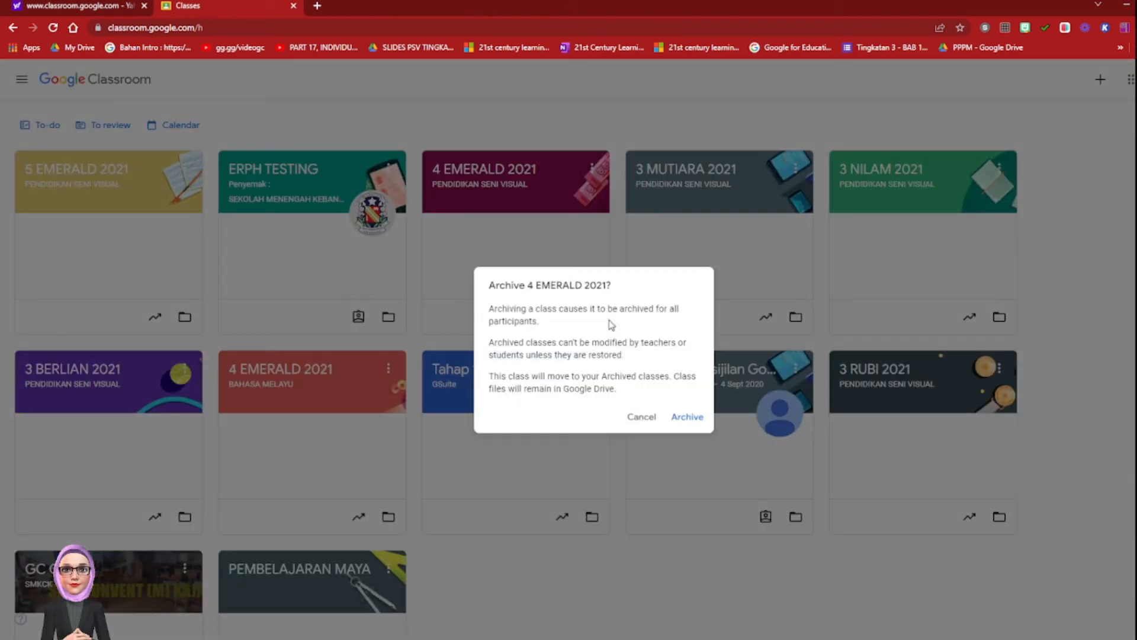
left_click(688, 418)
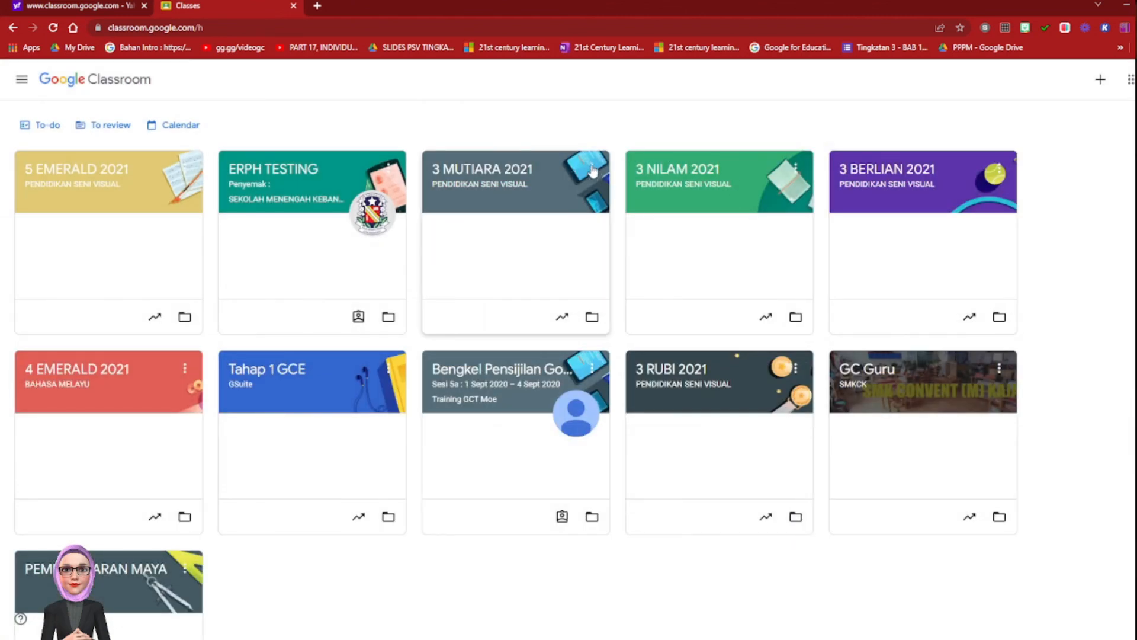
- Archive the 3 MUTIARA 2021 and 3 BERLIAN 2021 classes, confirming each one
left_click(592, 170)
left_click(616, 325)
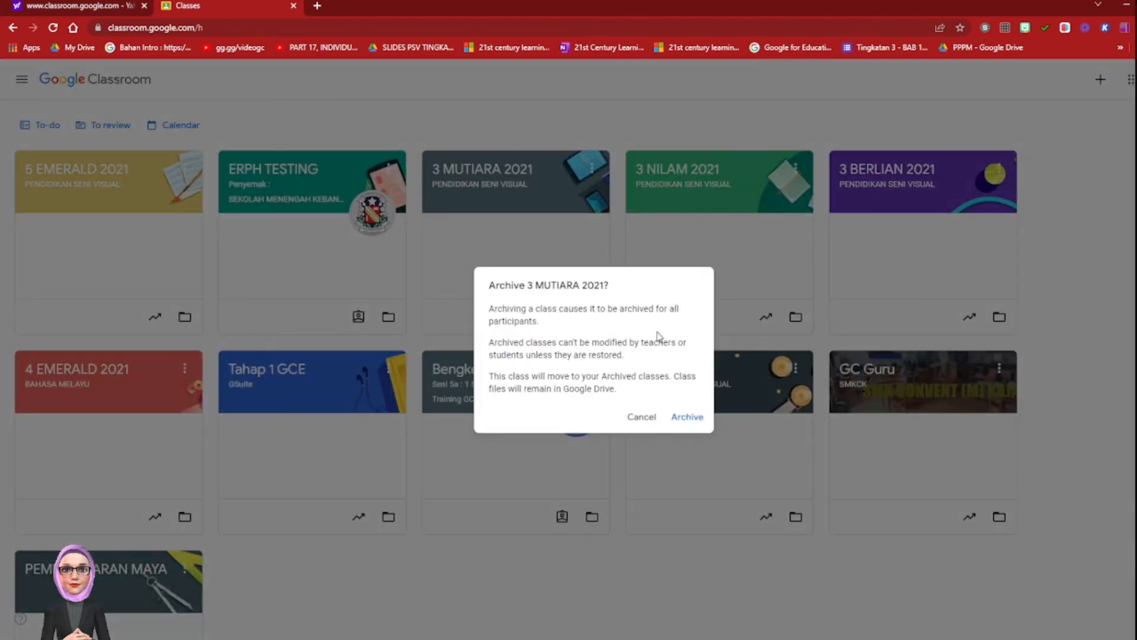
left_click(687, 418)
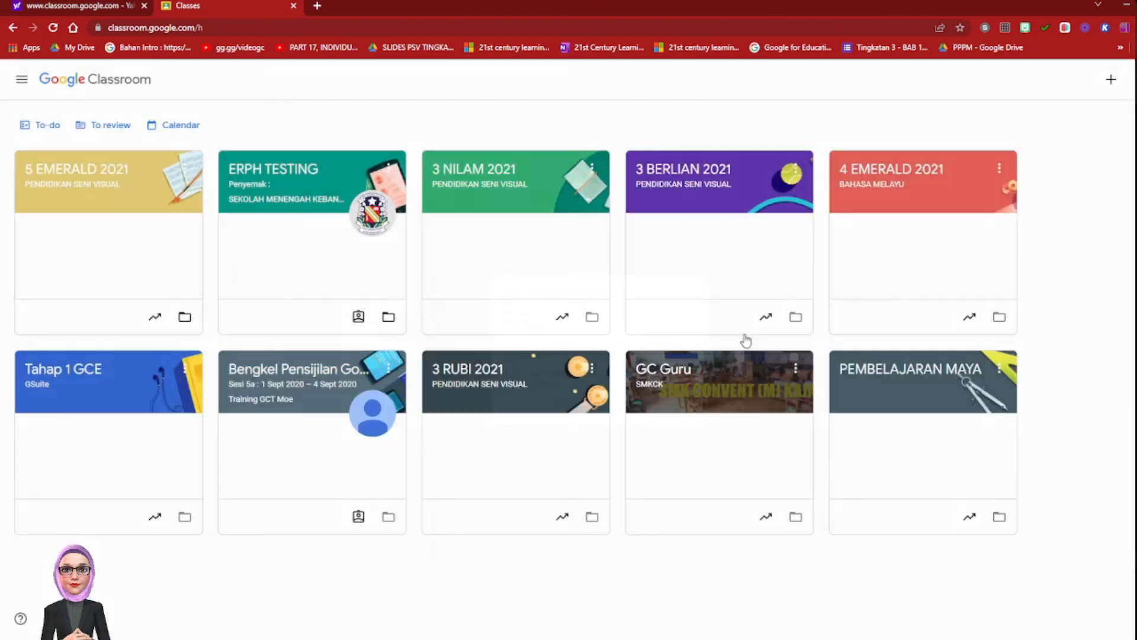
left_click(796, 170)
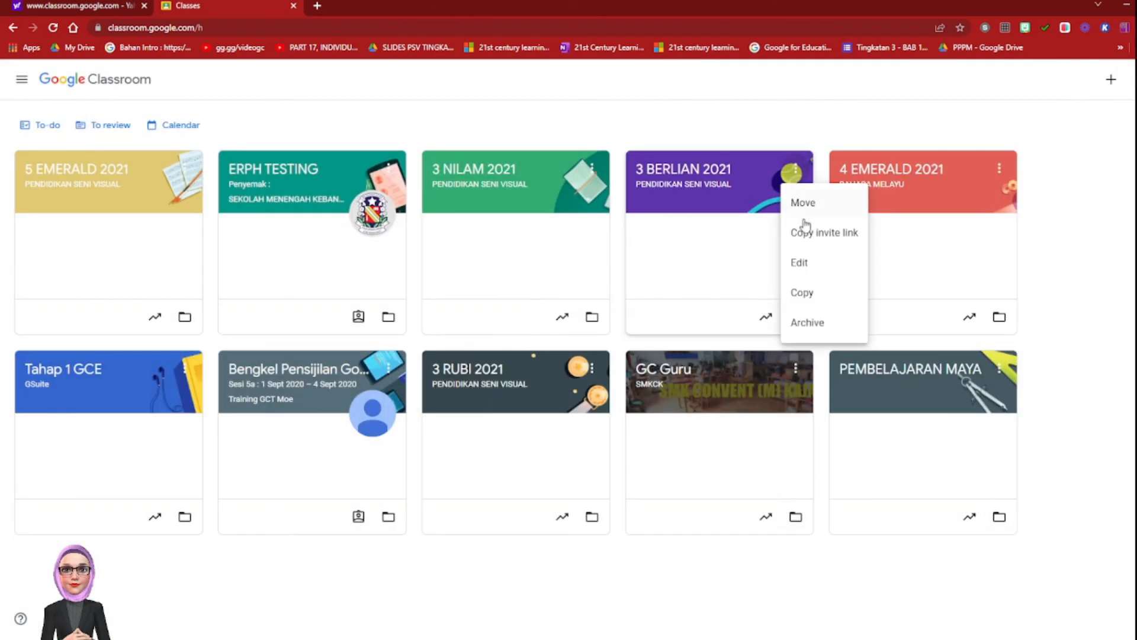
left_click(806, 323)
left_click(688, 418)
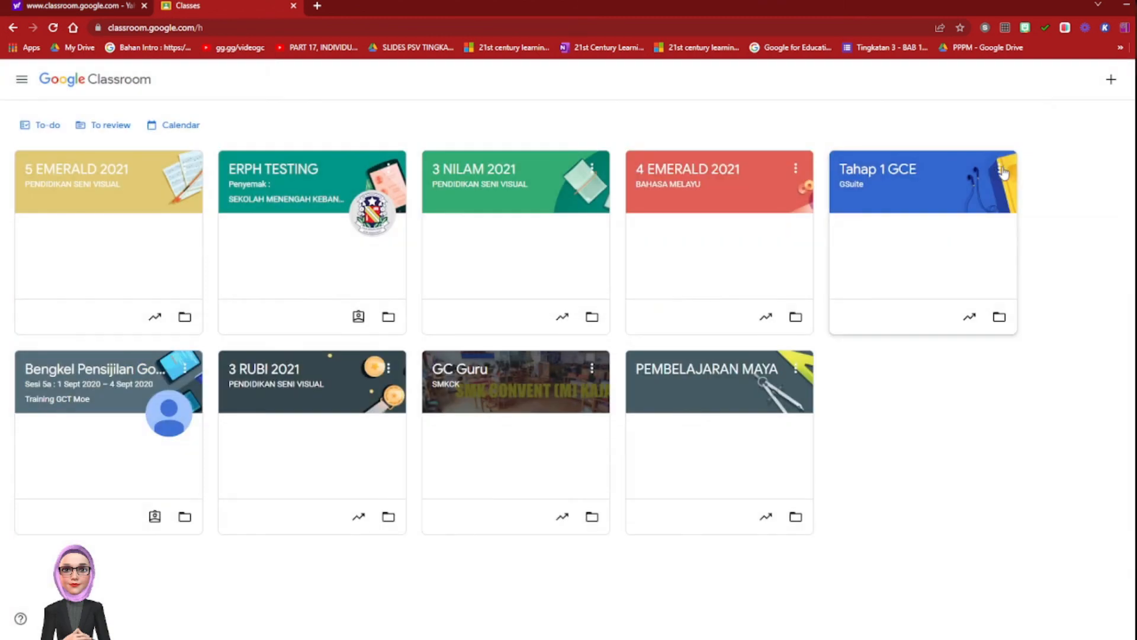
- Archive the Tahap 1 GCE class and confirm the archiving
left_click(1001, 170)
left_click(1007, 323)
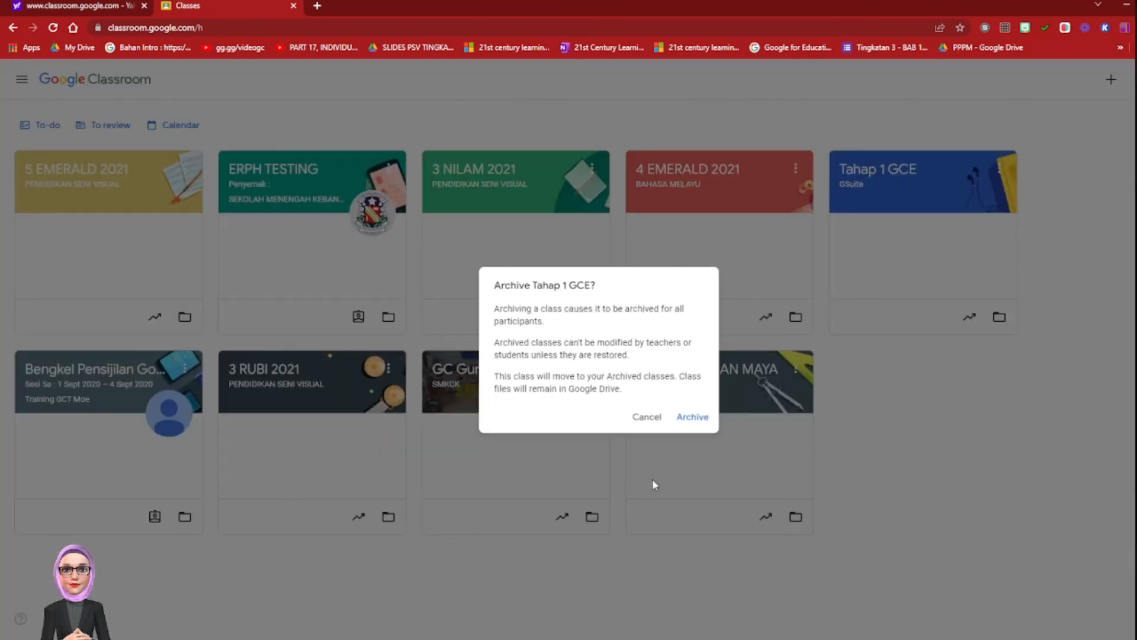
left_click(702, 418)
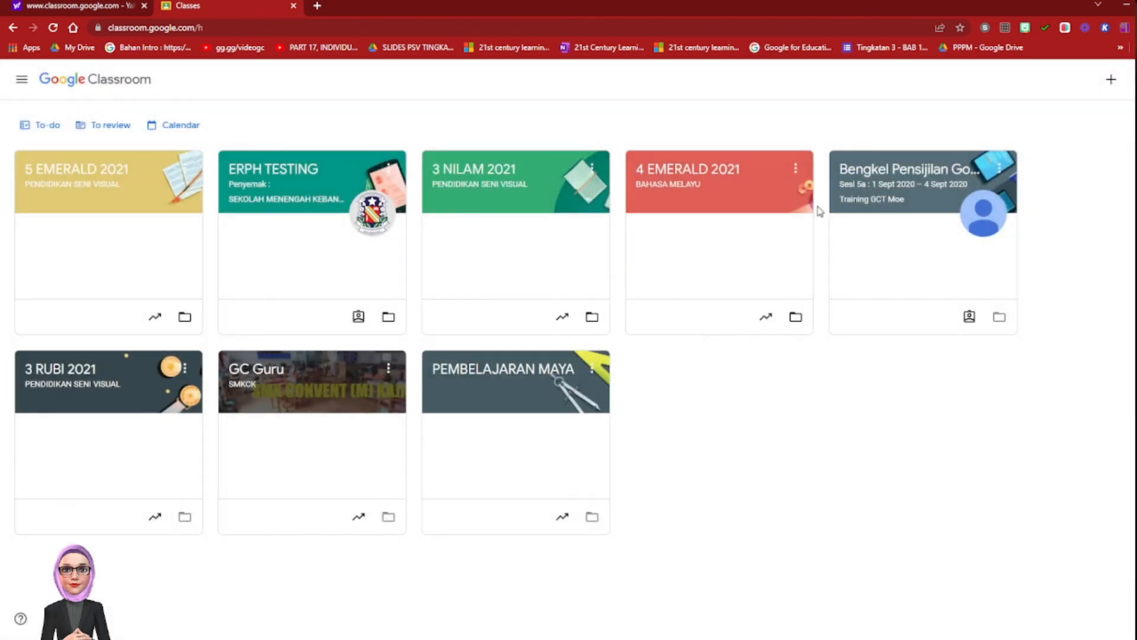
- Unenroll from the Bengkel Pensijilan Google Education GCE Tahap 1 class and confirm
left_click(999, 171)
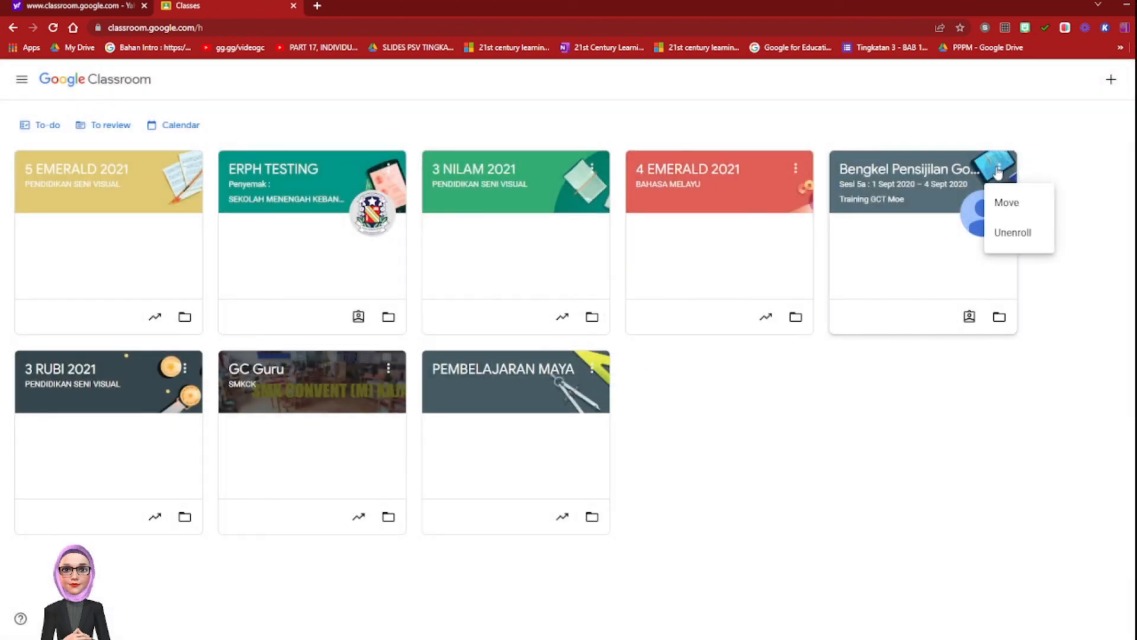
left_click(1016, 234)
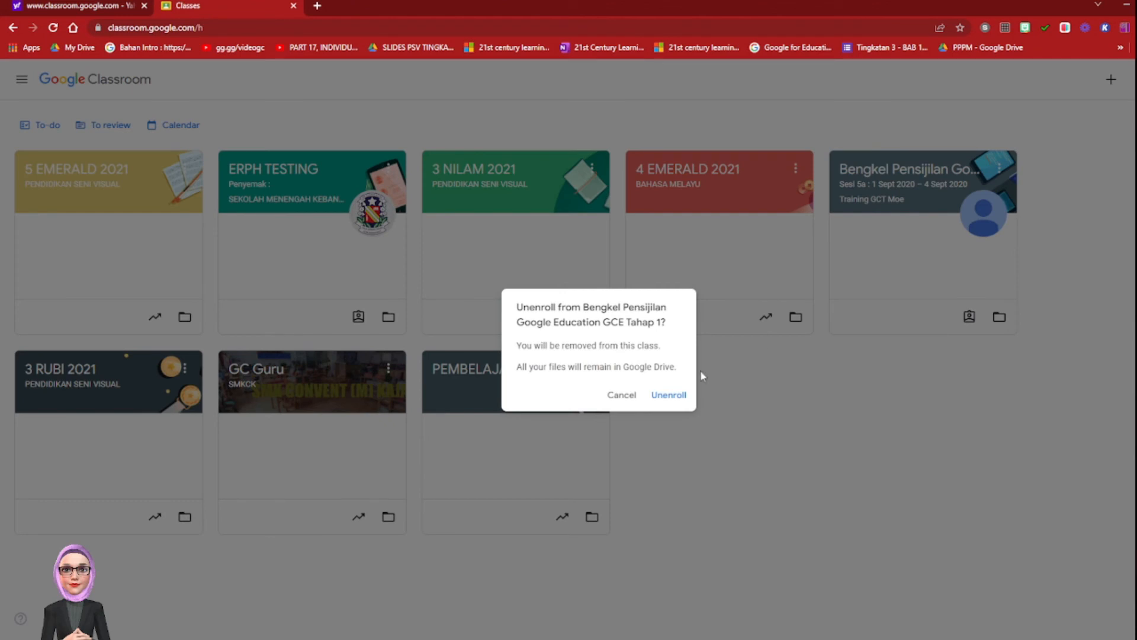
left_click(669, 396)
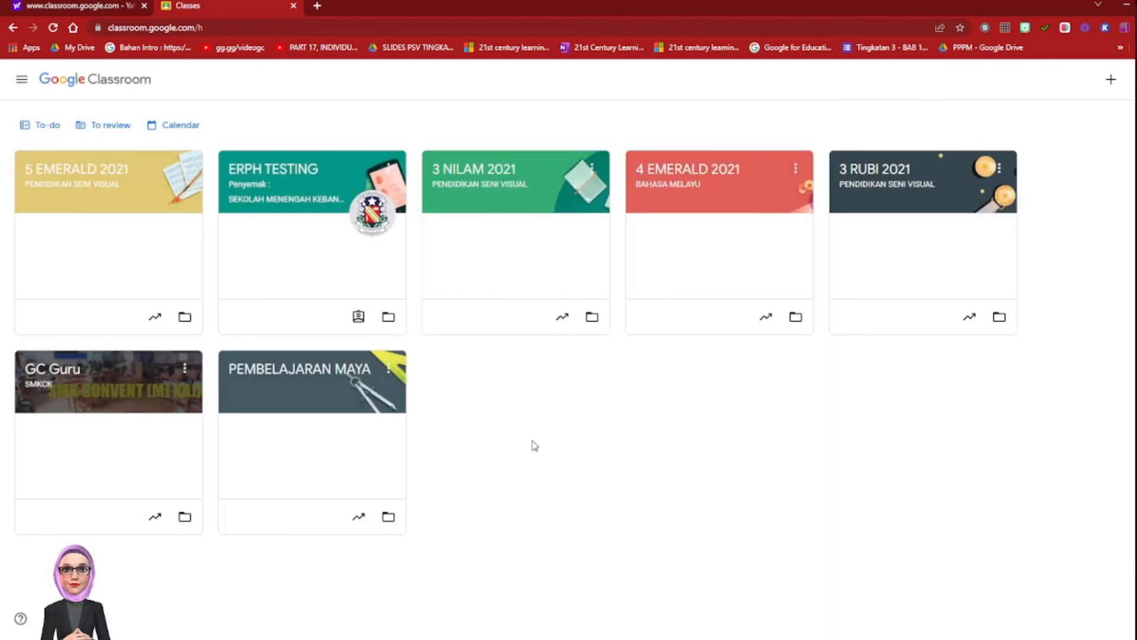
- Archive the 3 RUBI 2021 class and the 4 EMERALD 2021 Bahasa Melayu class, confirming each one
left_click(1000, 168)
left_click(1010, 322)
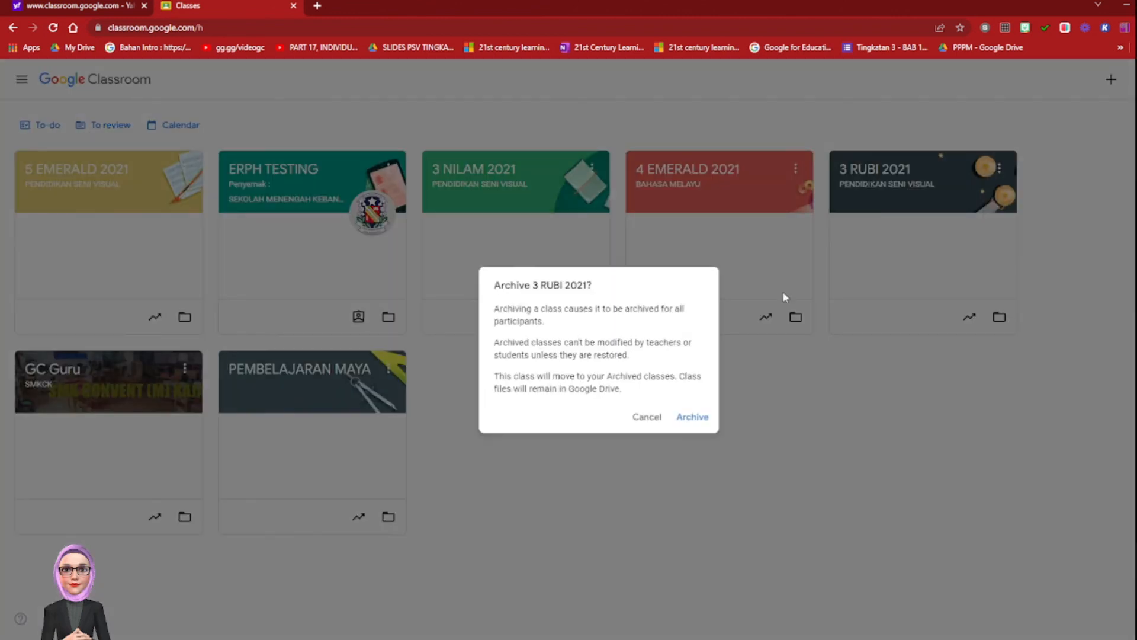
left_click(697, 421)
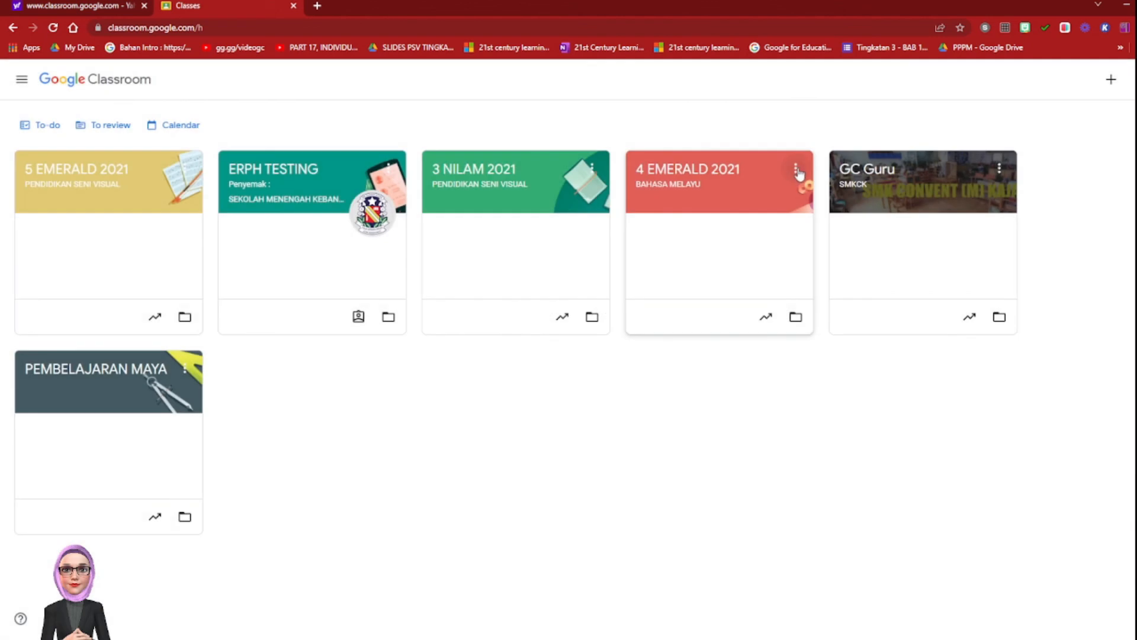
left_click(797, 170)
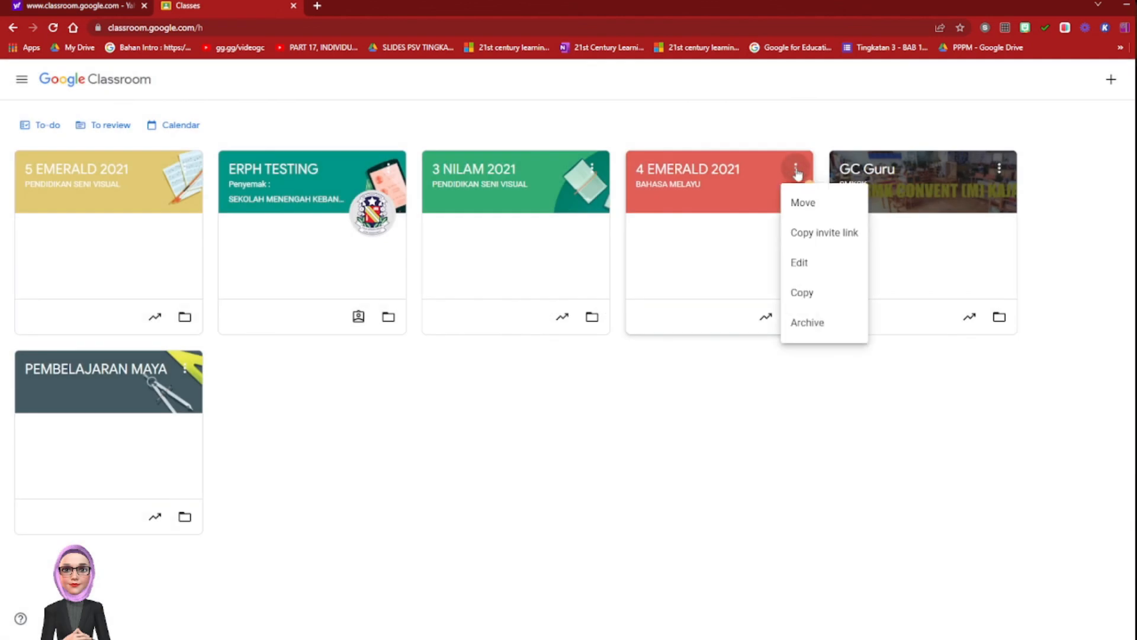
left_click(814, 326)
left_click(697, 420)
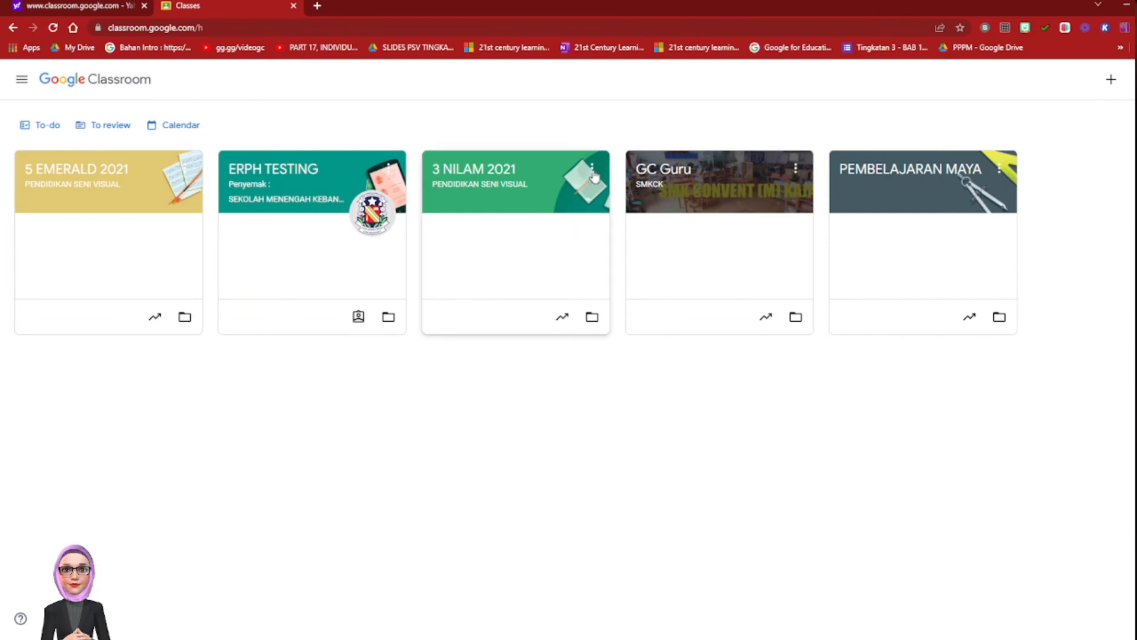
- Archive the 3 NILAM 2021 and 5 EMERALD 2021 classes, confirming each one
left_click(593, 171)
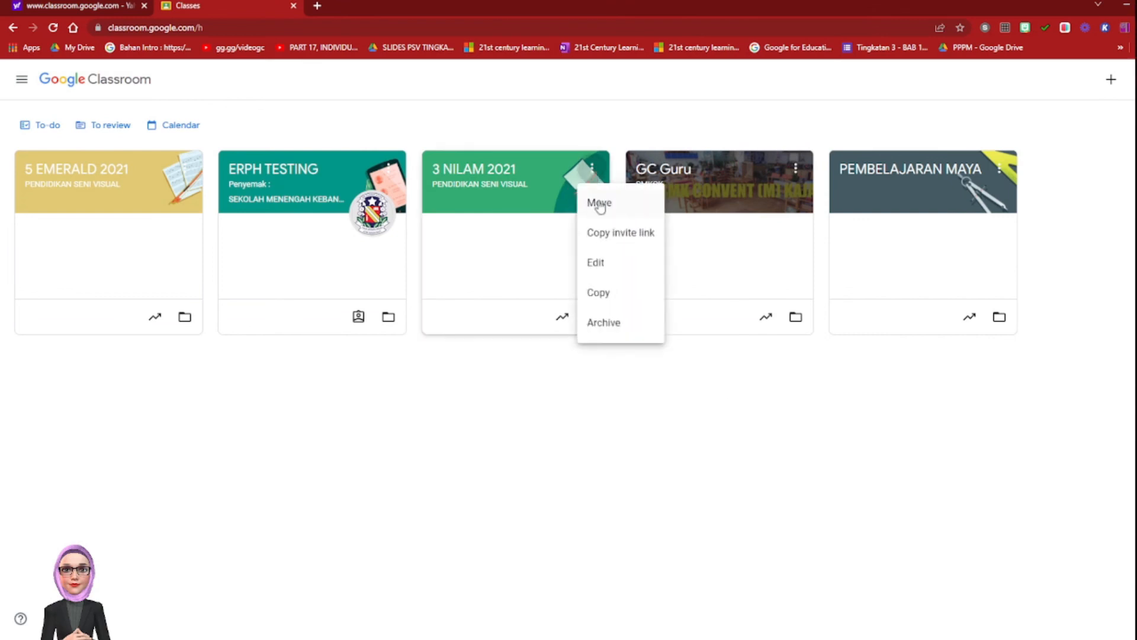
left_click(605, 323)
left_click(693, 417)
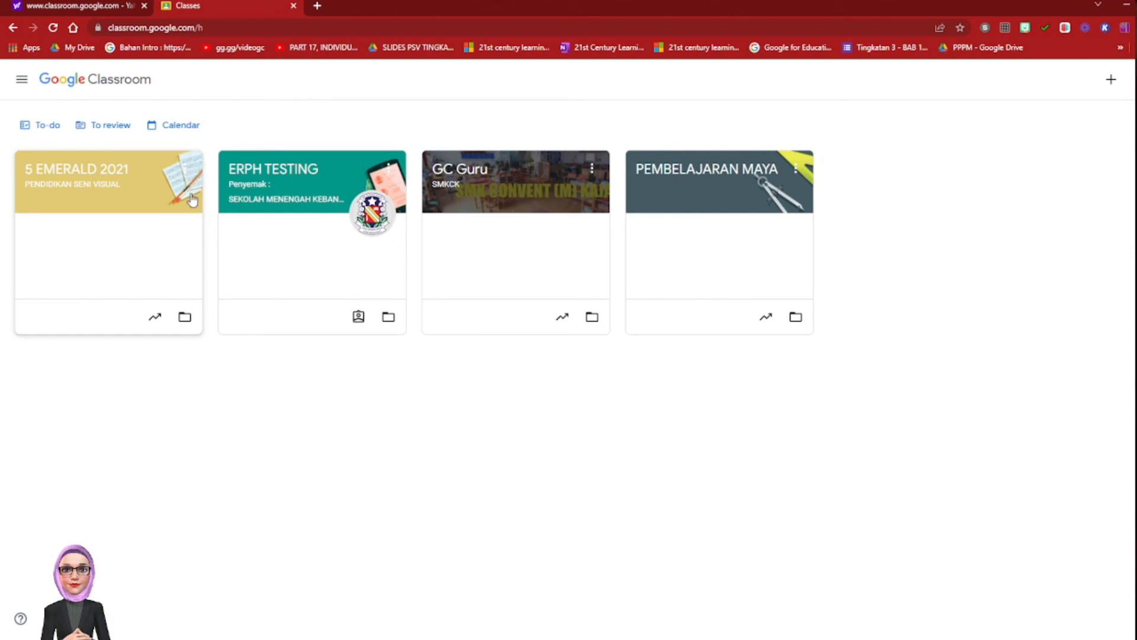
left_click(188, 171)
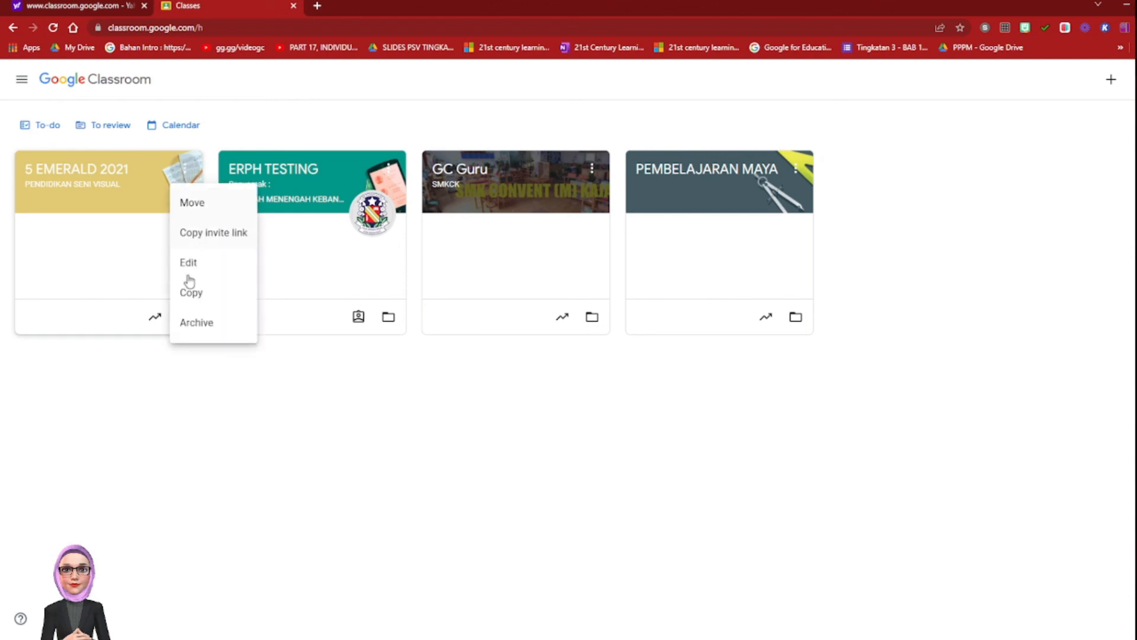
left_click(196, 322)
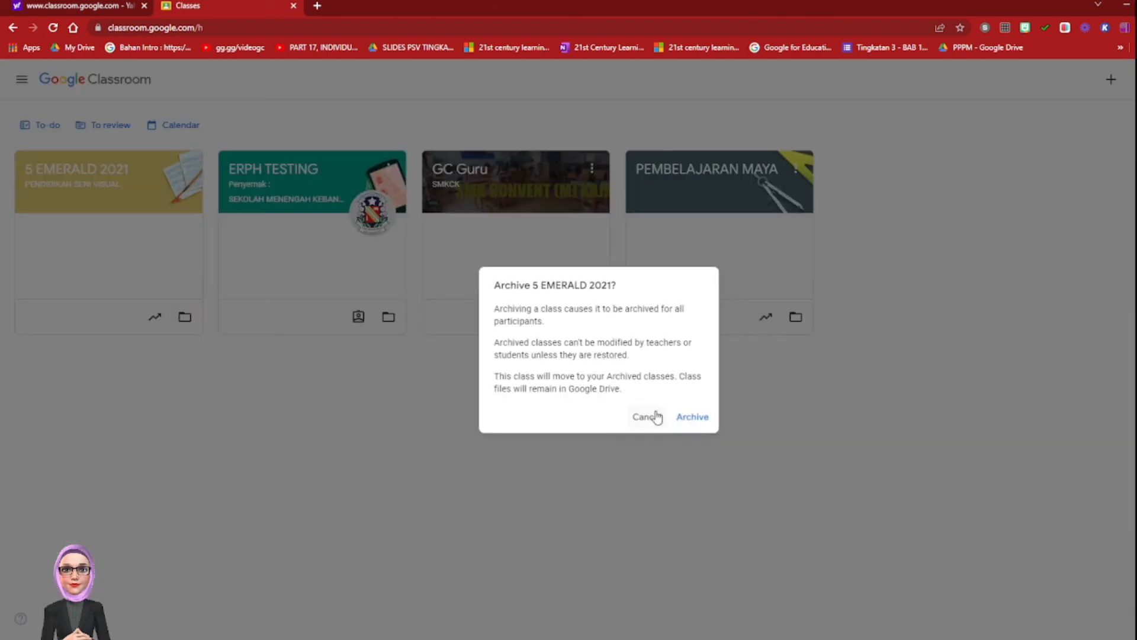
left_click(689, 419)
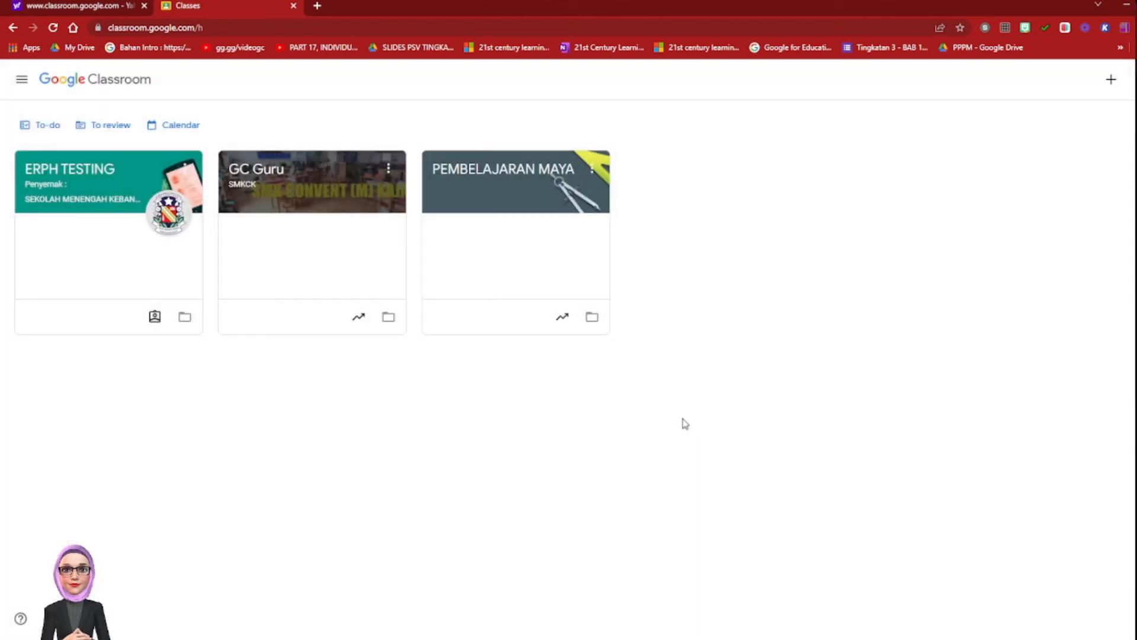